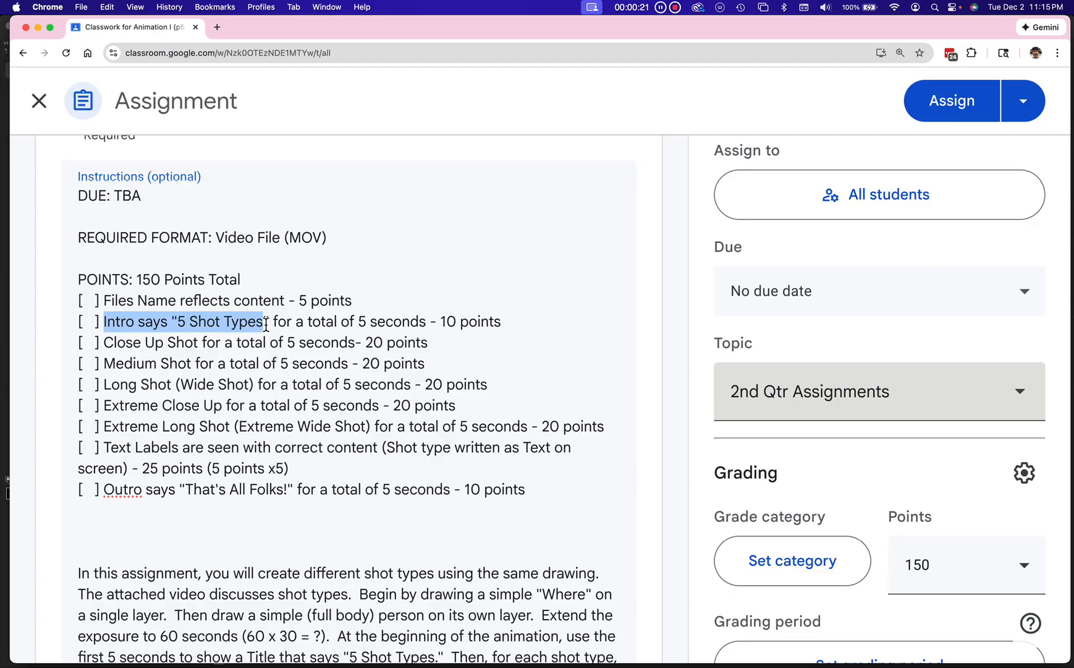
Step: Review the intro and outro requirements in the assignment instructions and switch to Animate
drag(103, 491, 295, 489)
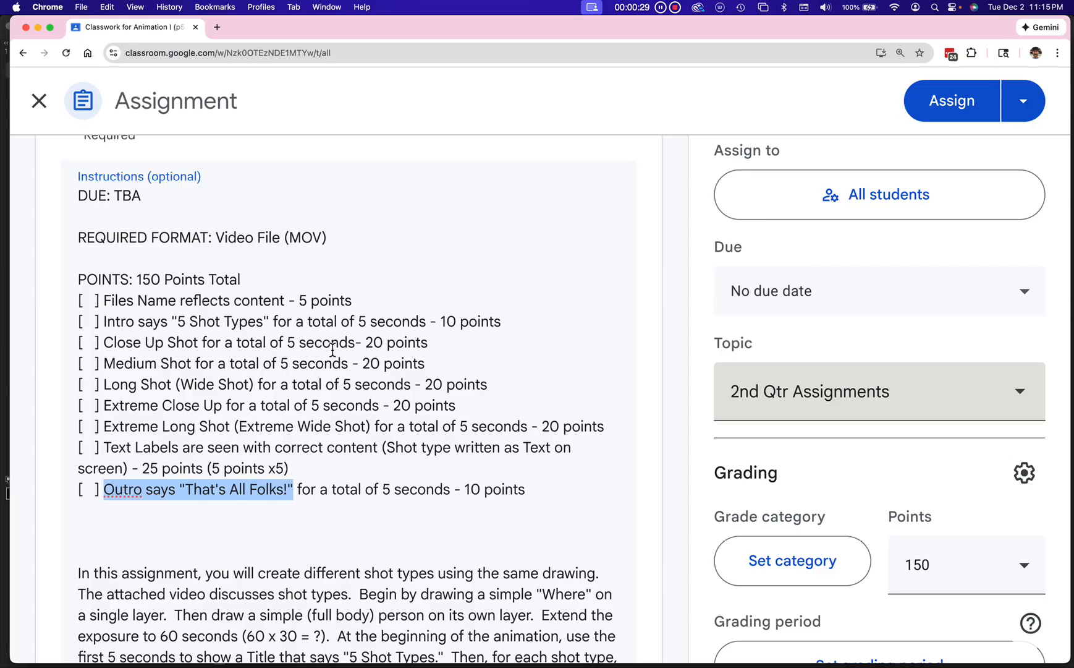
key(super+Tab)
key(super+Tab)
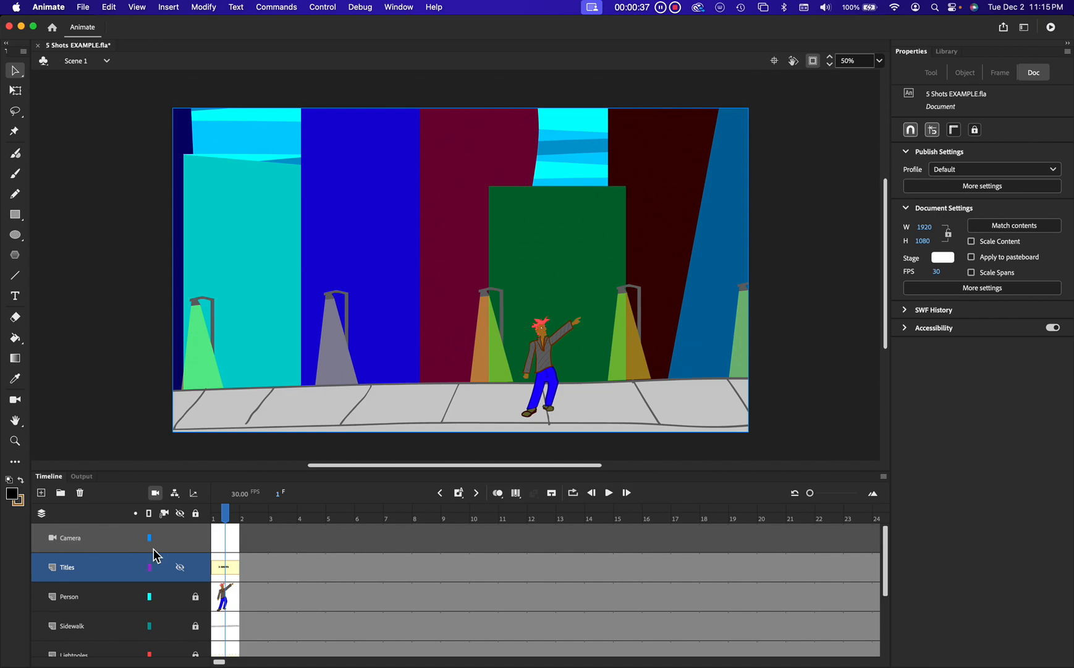
Step: Select the first frame of the Titles layer to view the 5 SHOTS title card
click(226, 572)
click(180, 567)
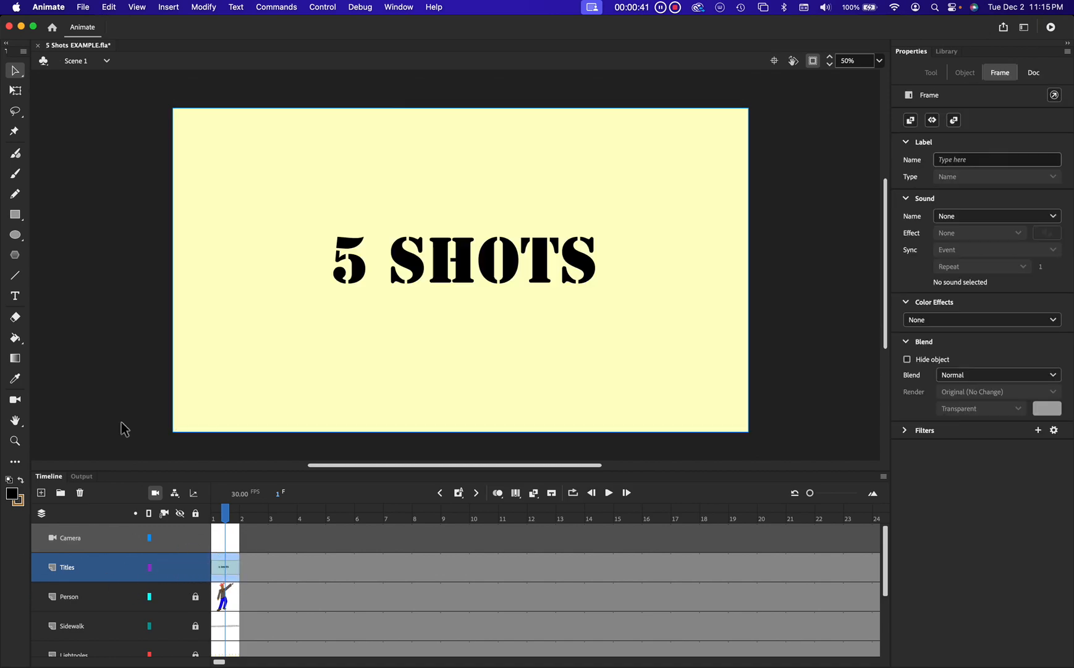
click(15, 213)
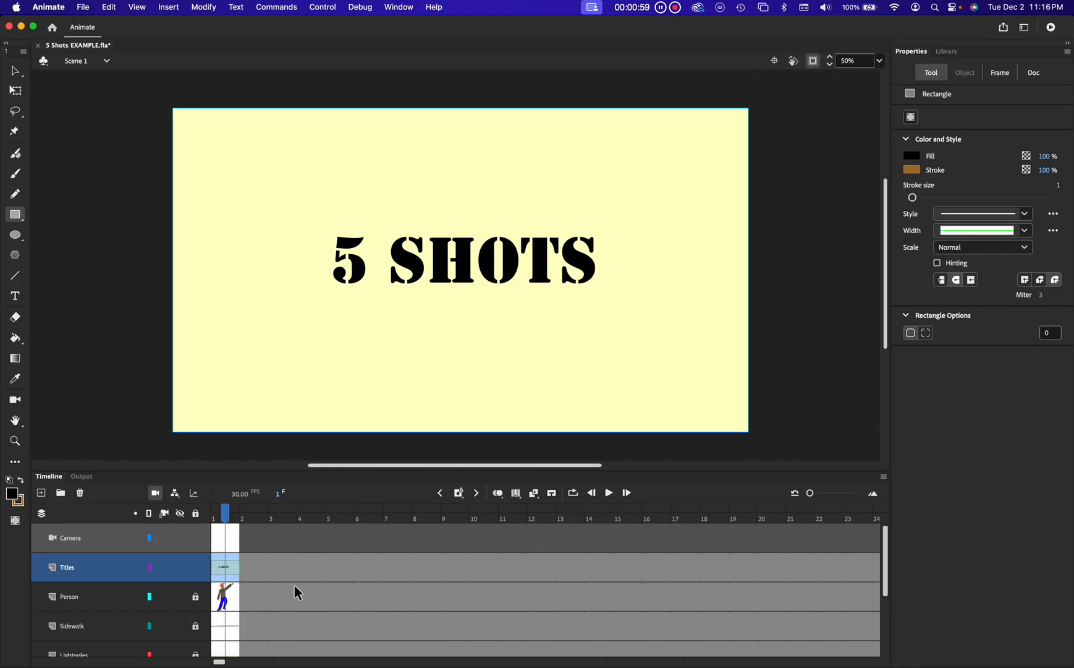
Step: Inspect the keyframes around frames 150 and 151 on the Camera and Titles layers
scroll(295, 592, right, 15)
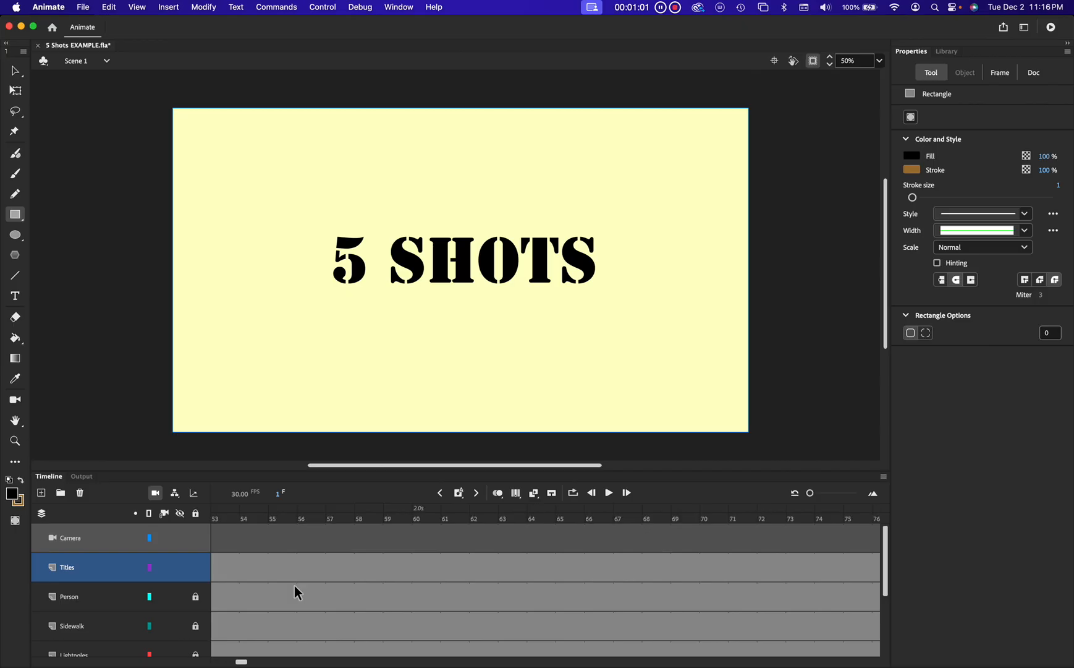
scroll(295, 586, right, 5)
scroll(295, 586, left, 4)
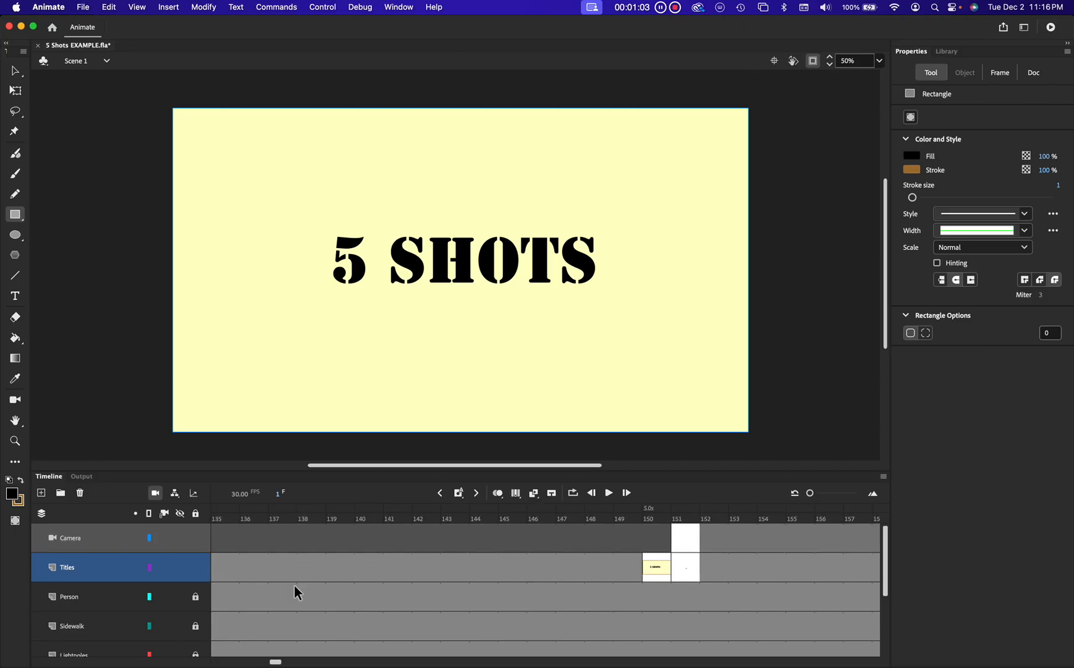
click(655, 519)
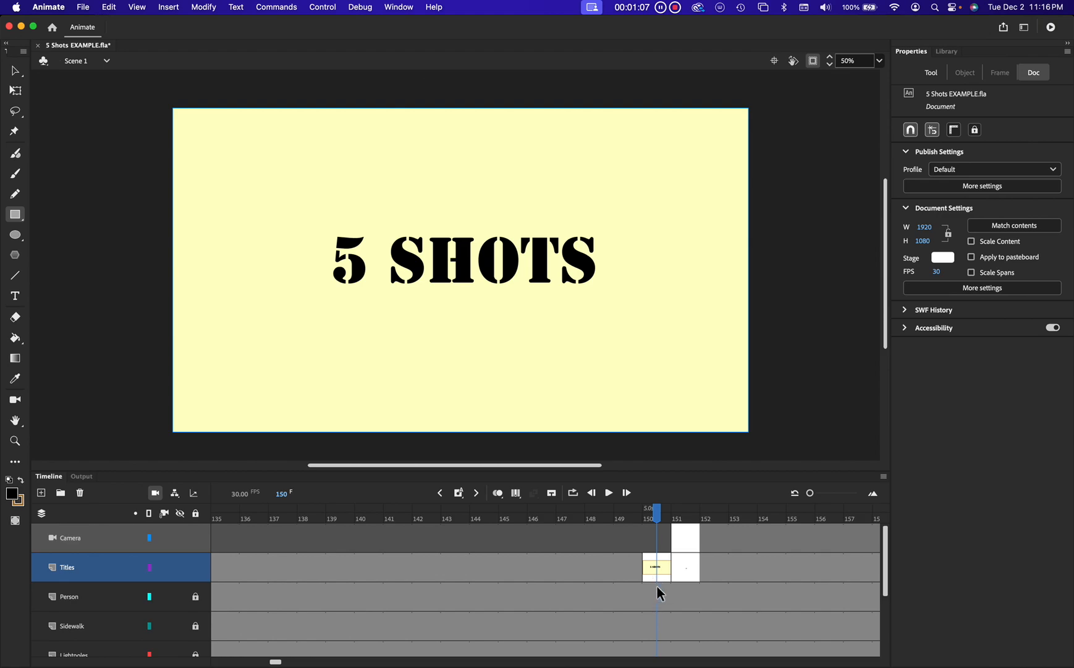
click(685, 541)
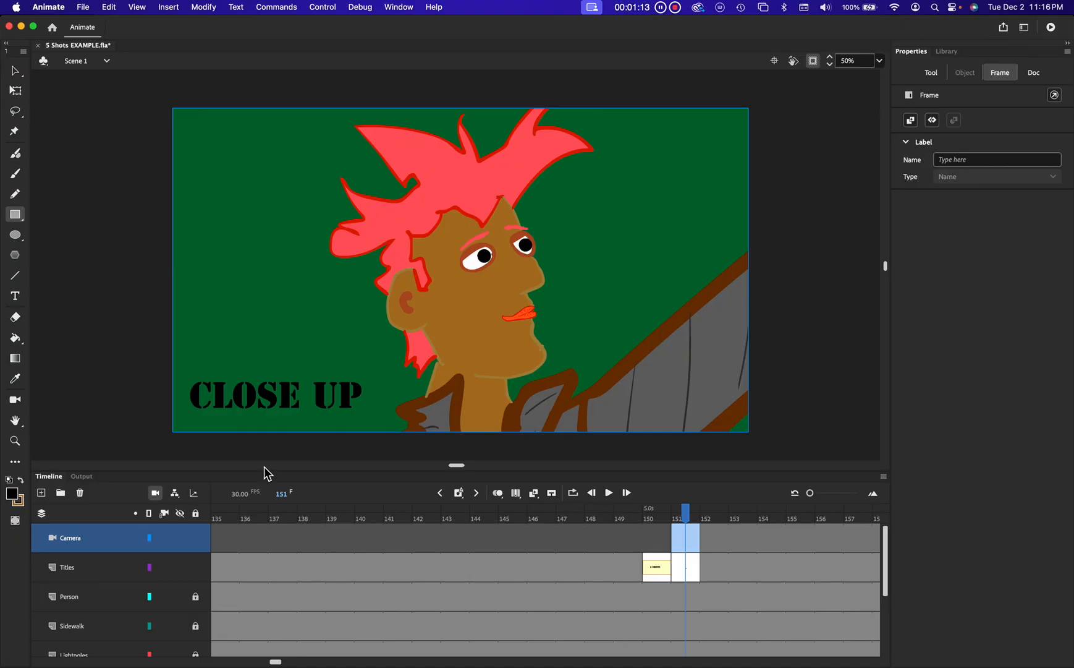
click(688, 570)
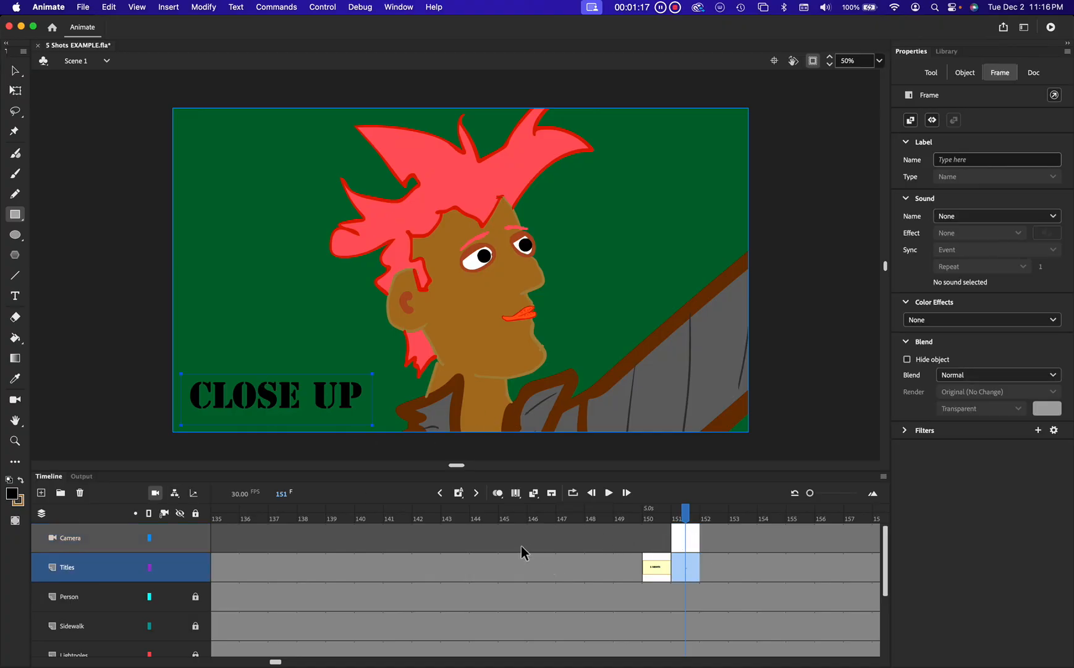
click(667, 564)
click(676, 564)
click(654, 567)
Step: Delete the 5 SHOTS title card contents at frame 150 and undo the deletion
click(517, 269)
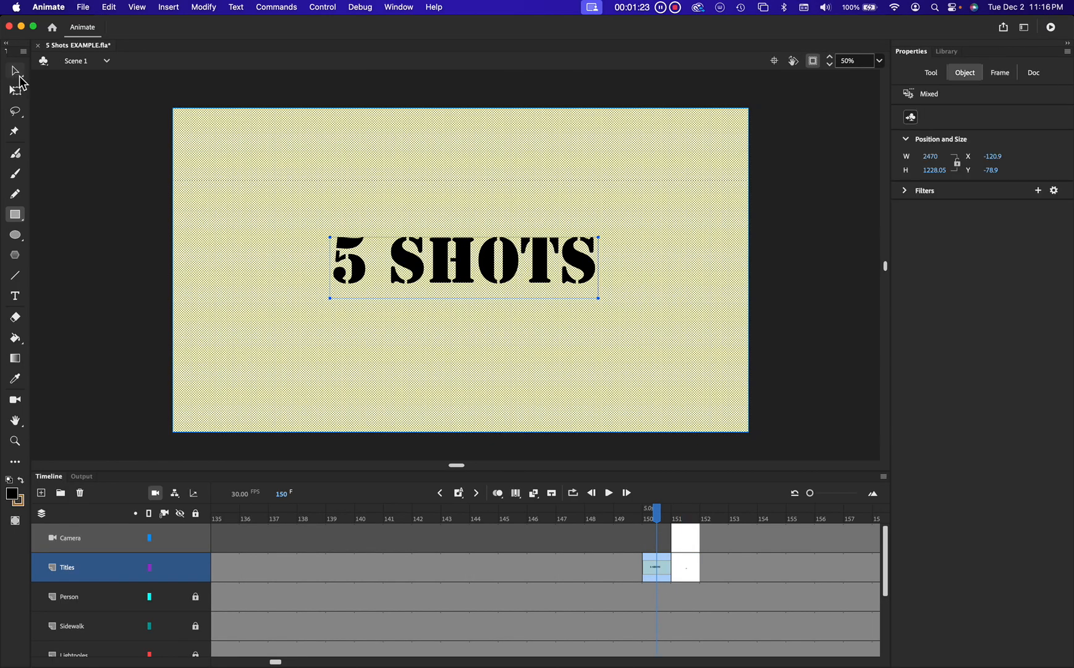
click(15, 69)
key(Delete)
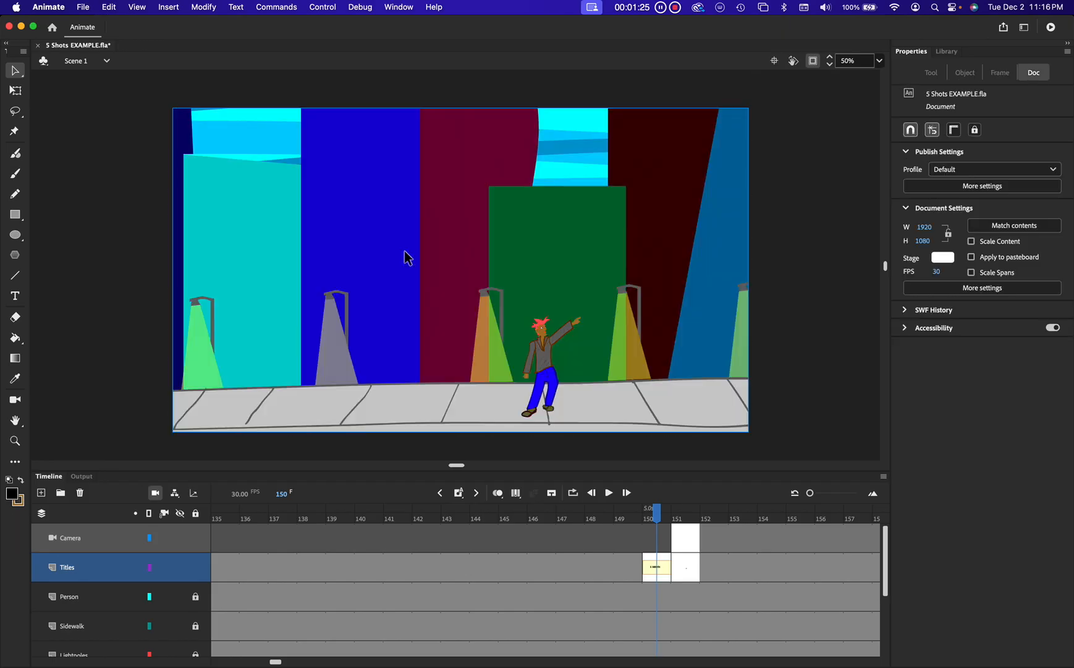
key(super+z)
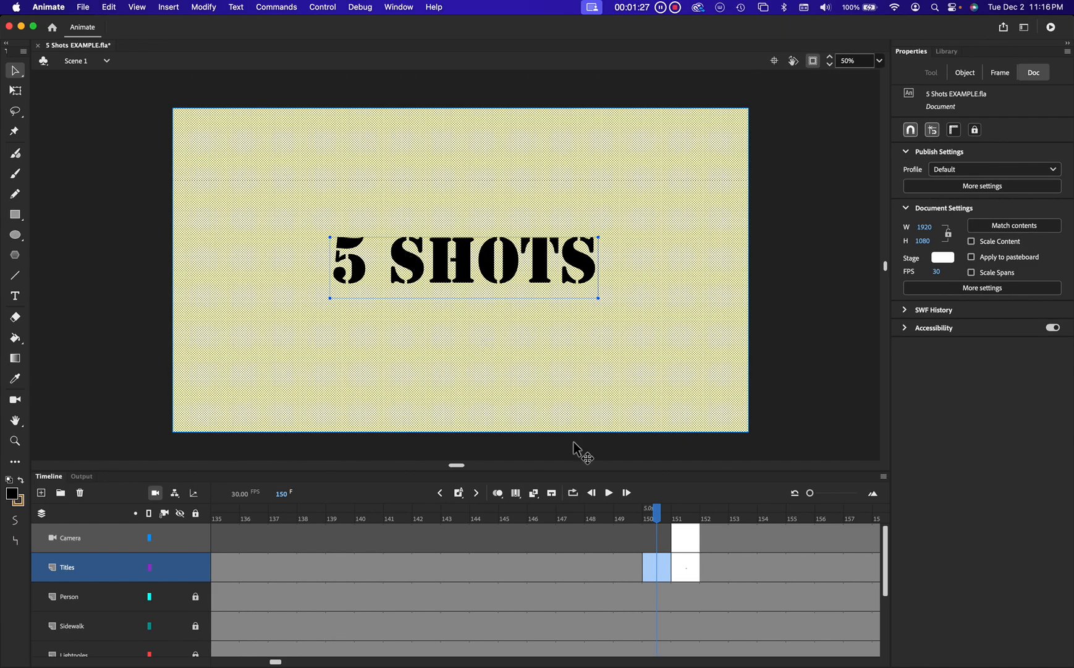
Step: Open the CLOSE UP text label at frame 151 with the Text tool
click(691, 565)
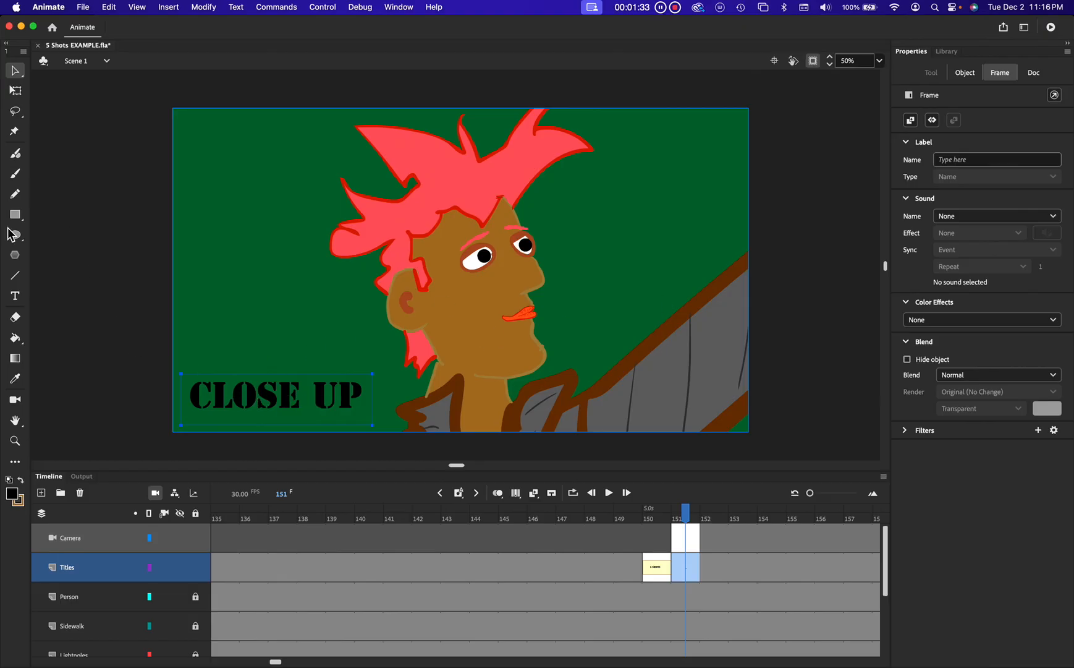
click(15, 295)
click(287, 399)
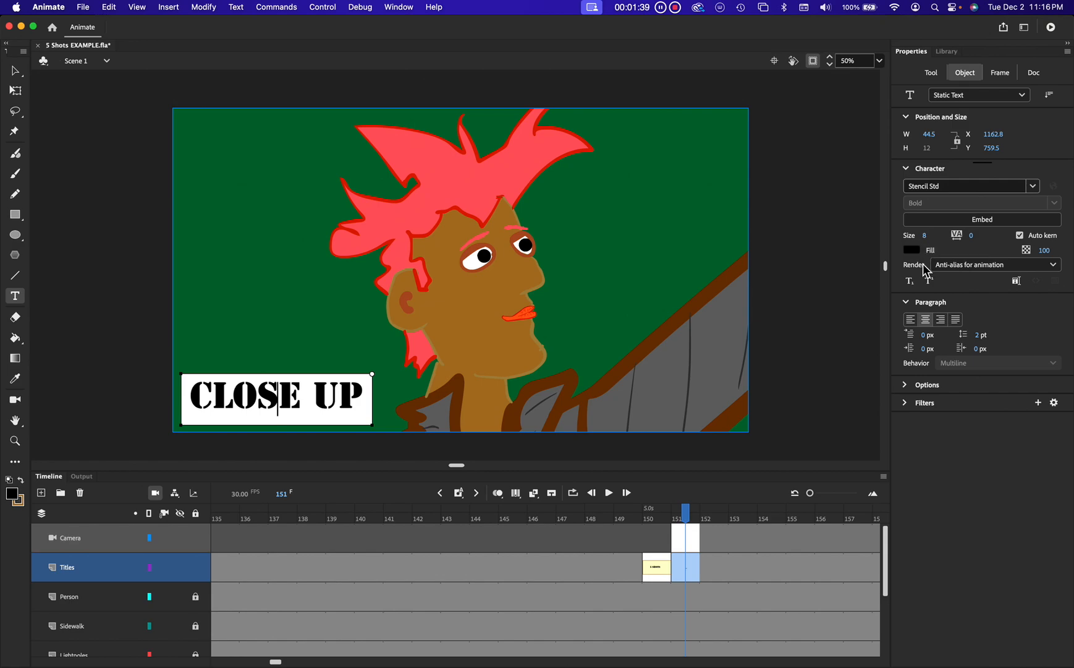
Step: Go to frame 300 and select the MEDIUM SHOT text label and the camera keyframe
scroll(712, 619, right, 5)
scroll(712, 621, right, 20)
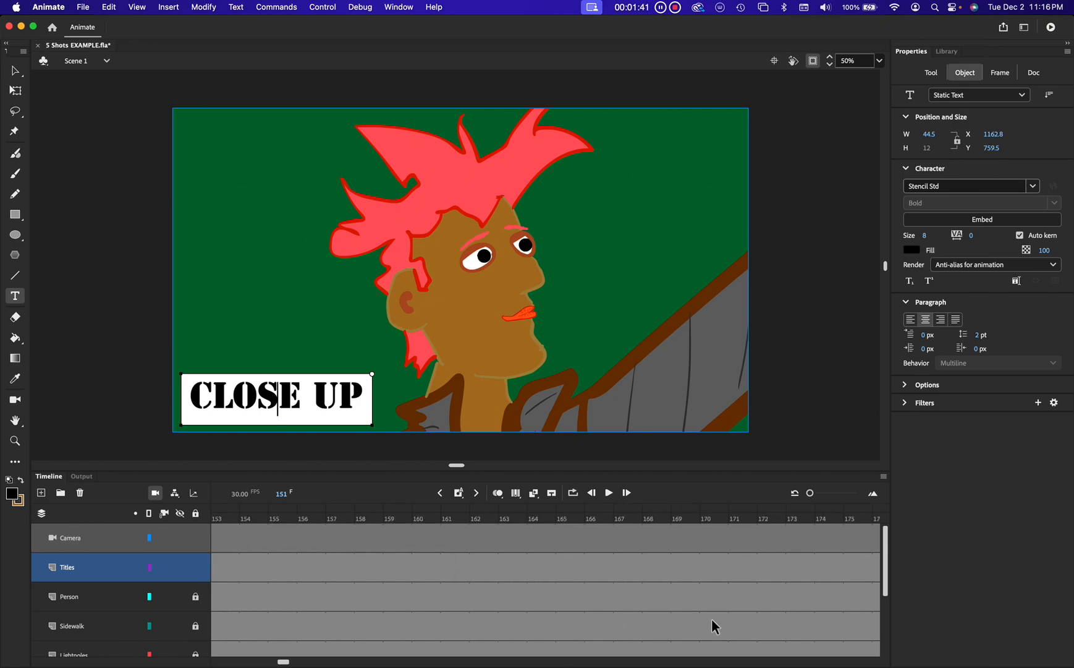
scroll(712, 624, right, 14)
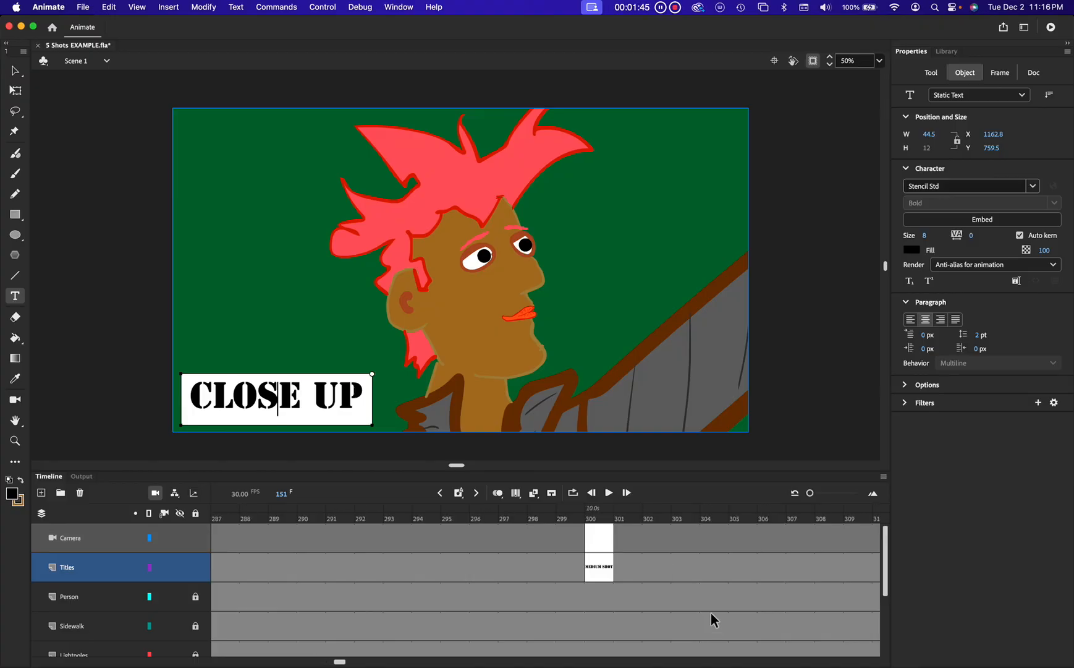
click(597, 513)
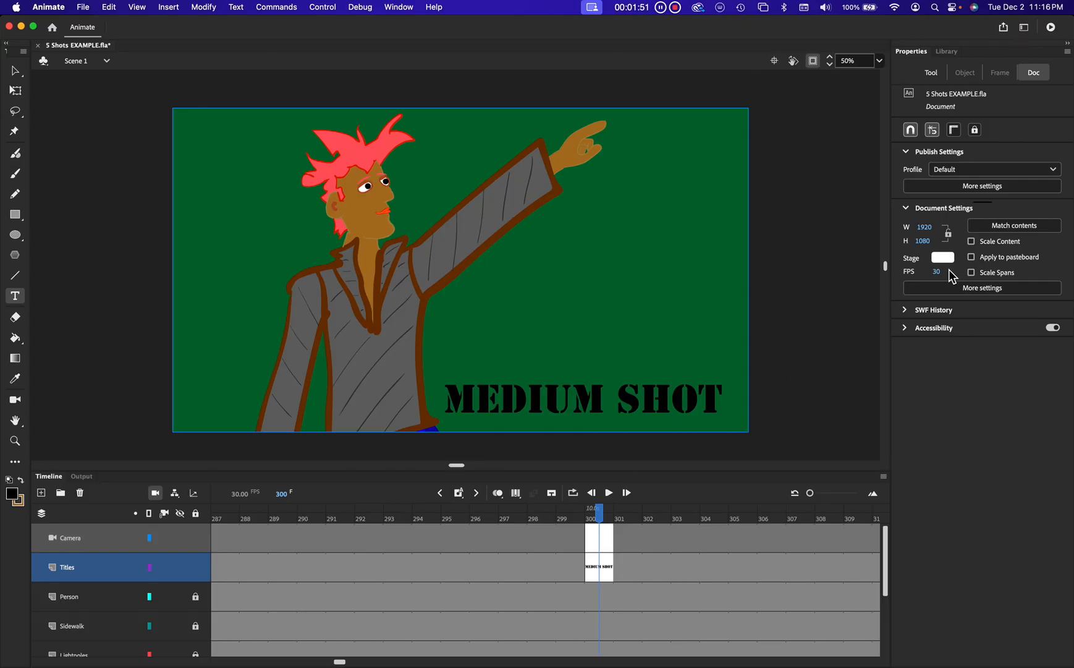
click(663, 415)
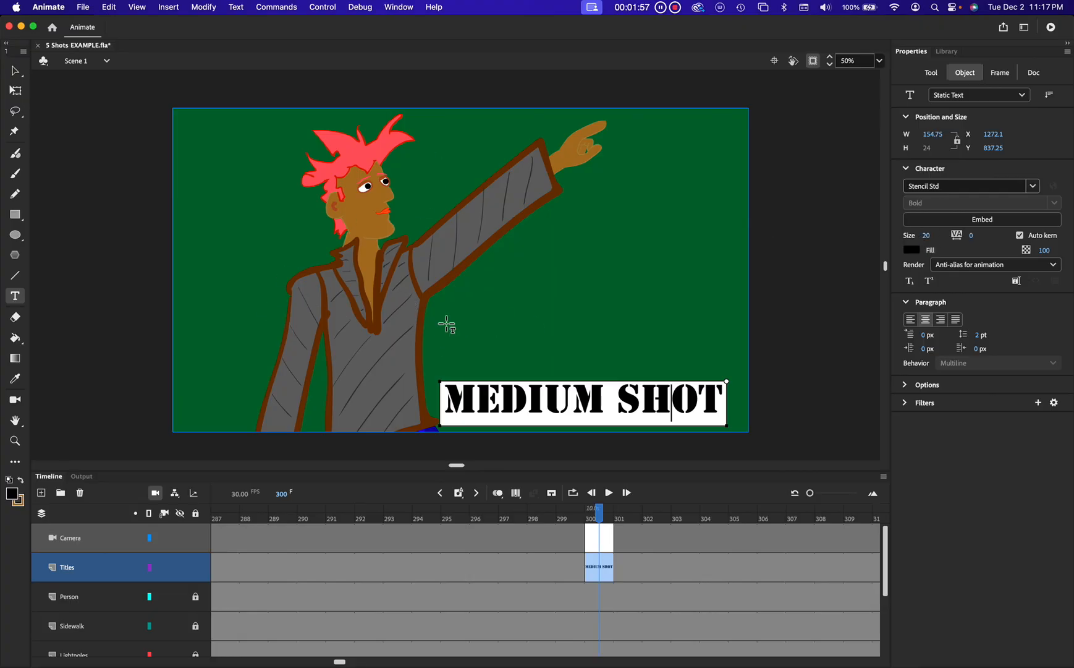
click(609, 528)
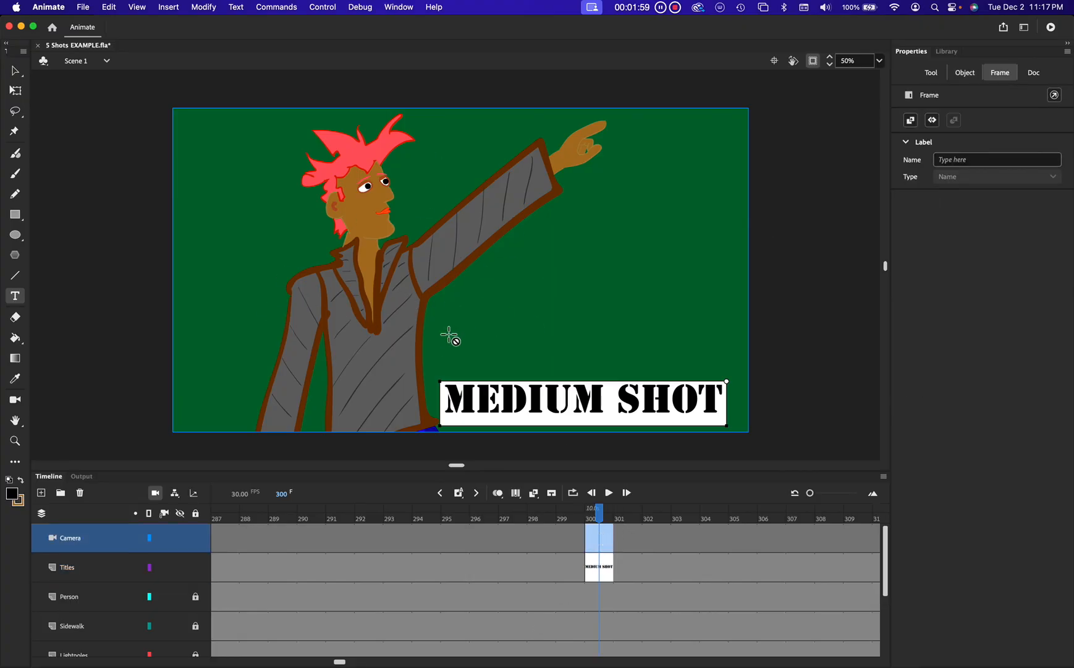
Step: Go to frame 450 and select the LONG SHOT text label
scroll(602, 522, right, 8)
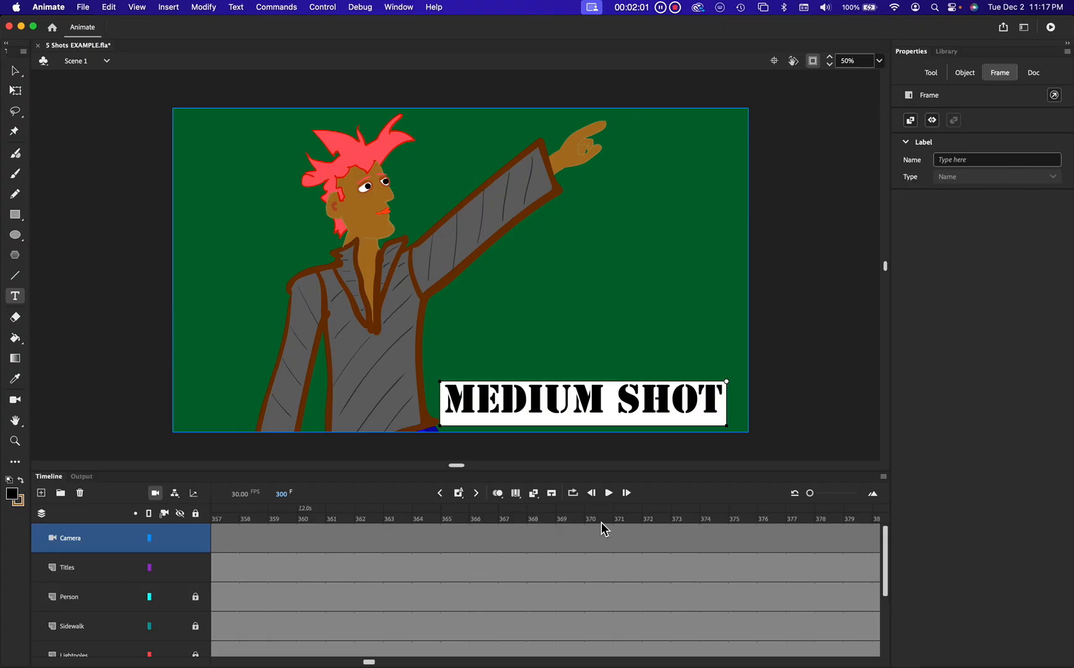
scroll(602, 522, right, 14)
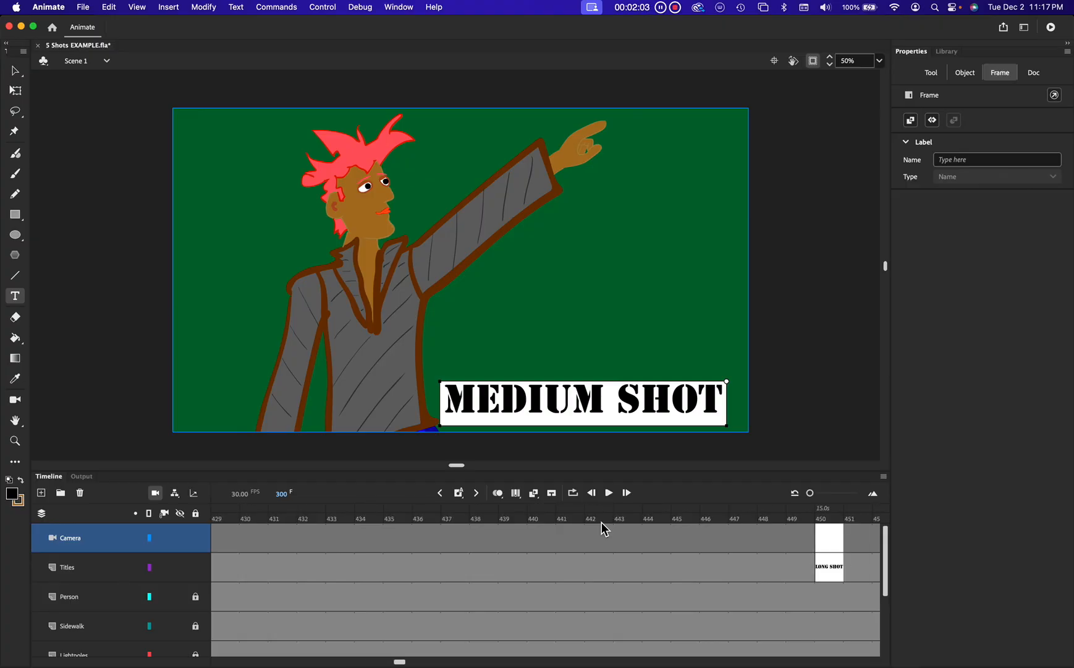
scroll(602, 523, right, 1)
click(773, 515)
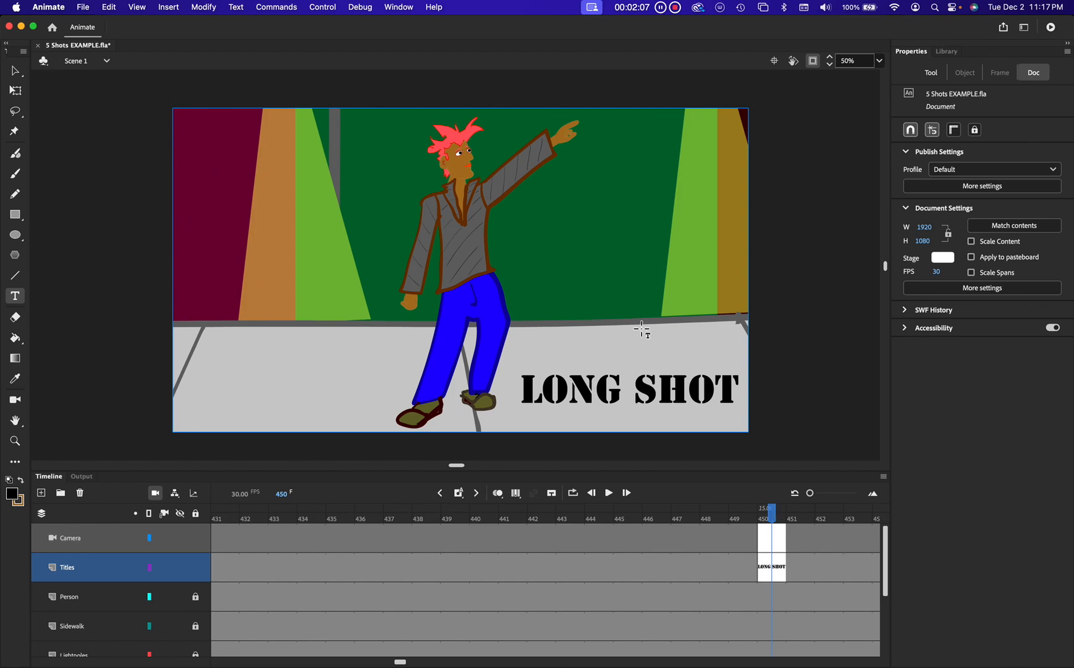
click(634, 390)
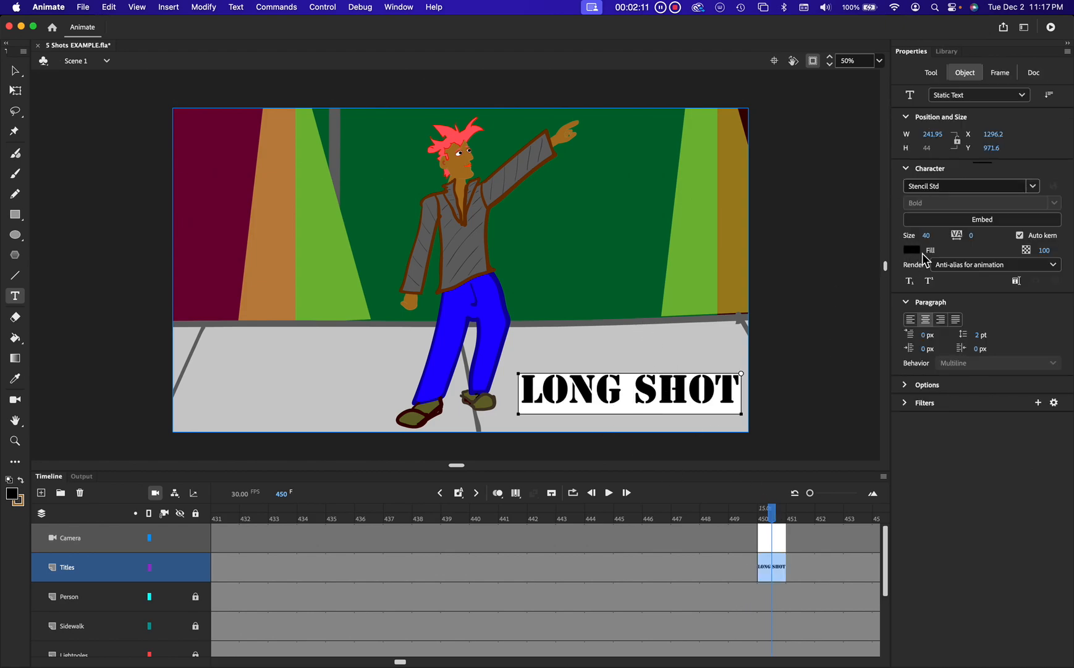
Step: Go to frame 600 and select the EXTREME CLOSE UP text label
scroll(742, 469, right, 2)
scroll(741, 468, left, 4)
scroll(741, 468, right, 3)
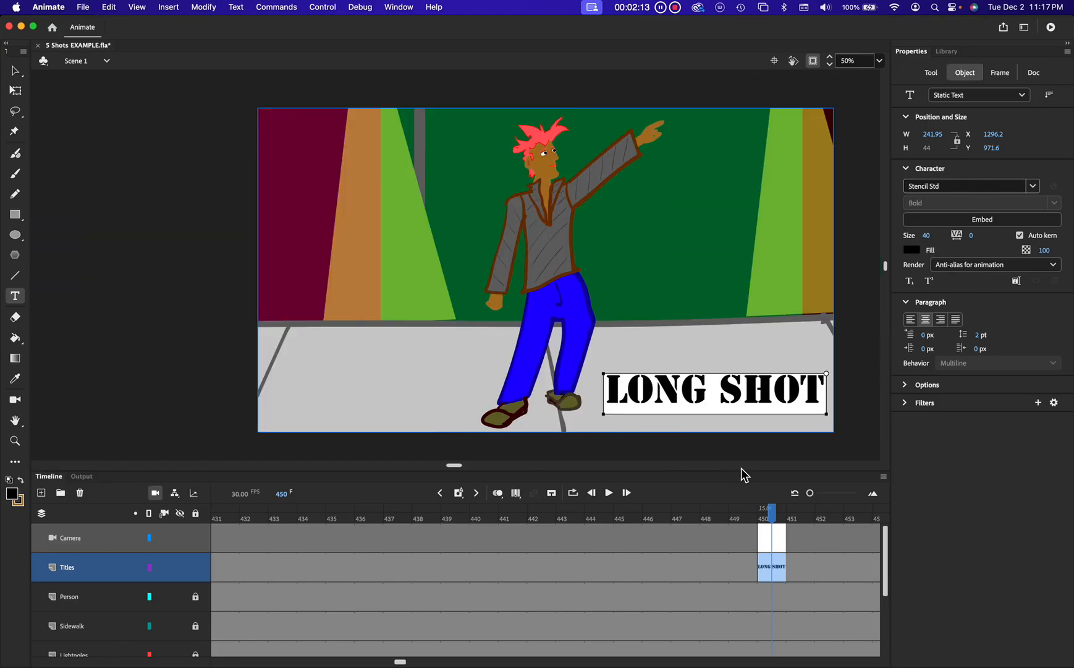
scroll(754, 547, right, 6)
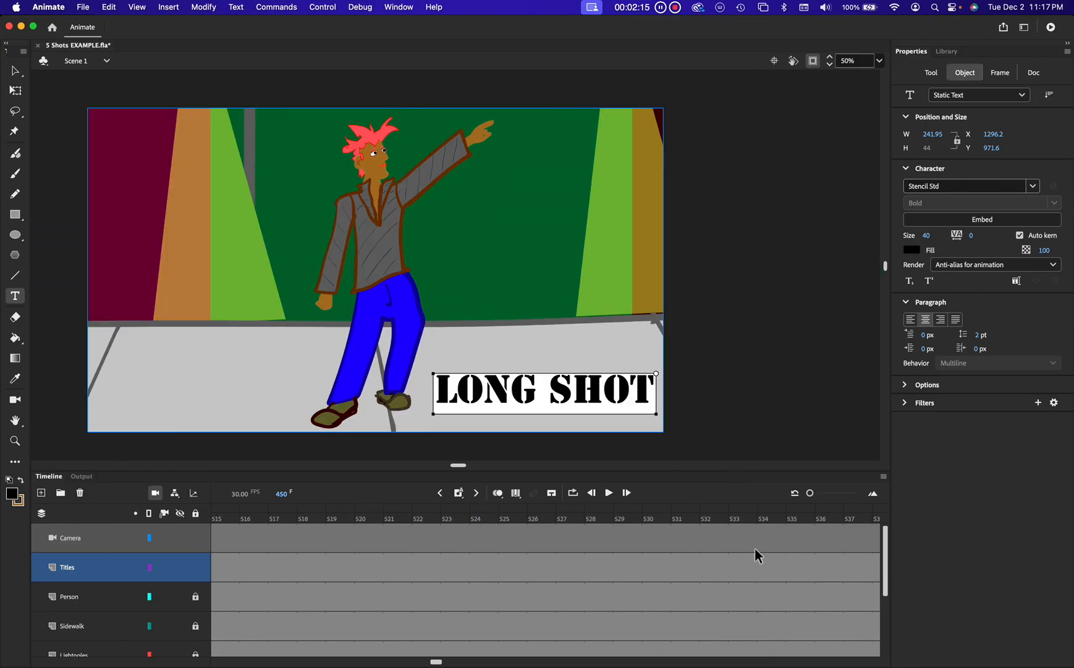
scroll(754, 547, right, 3)
scroll(755, 547, left, 1)
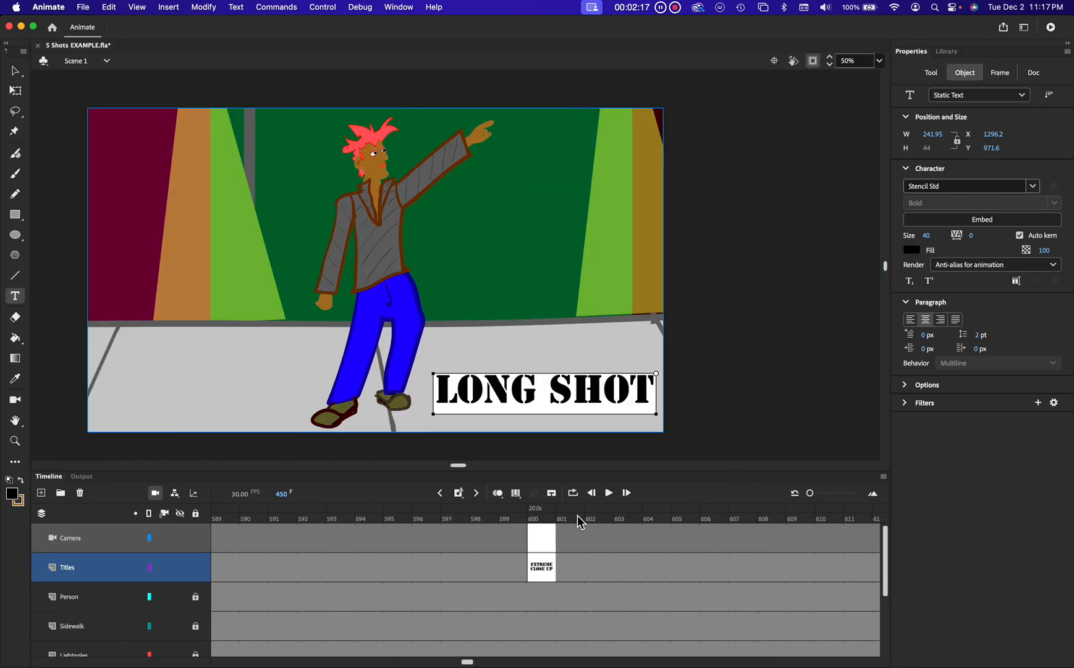
click(543, 517)
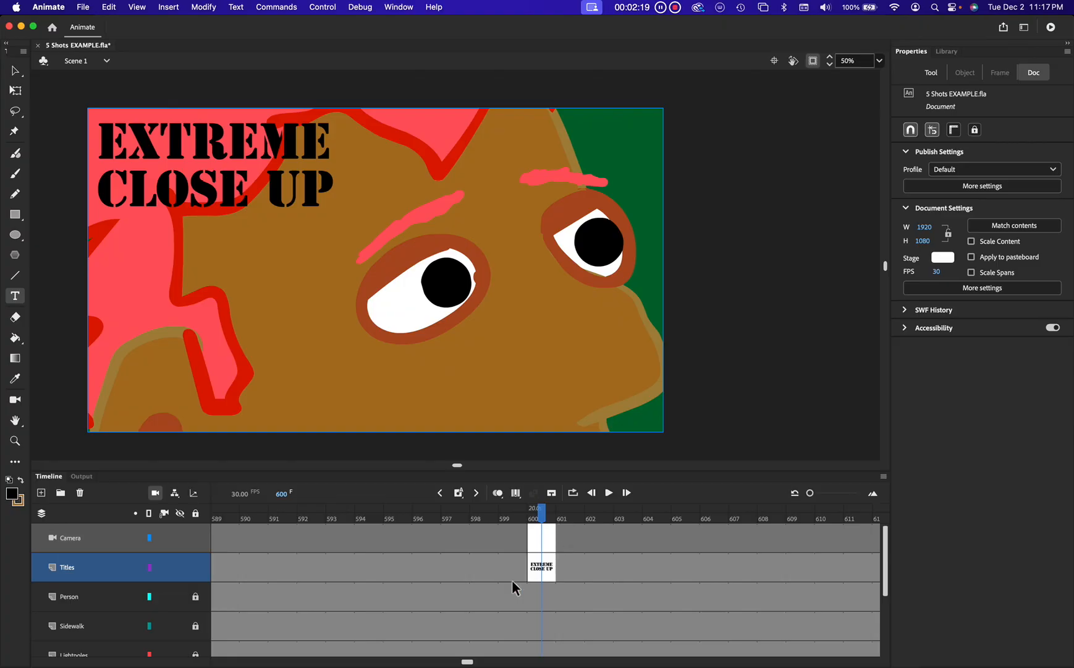
click(232, 163)
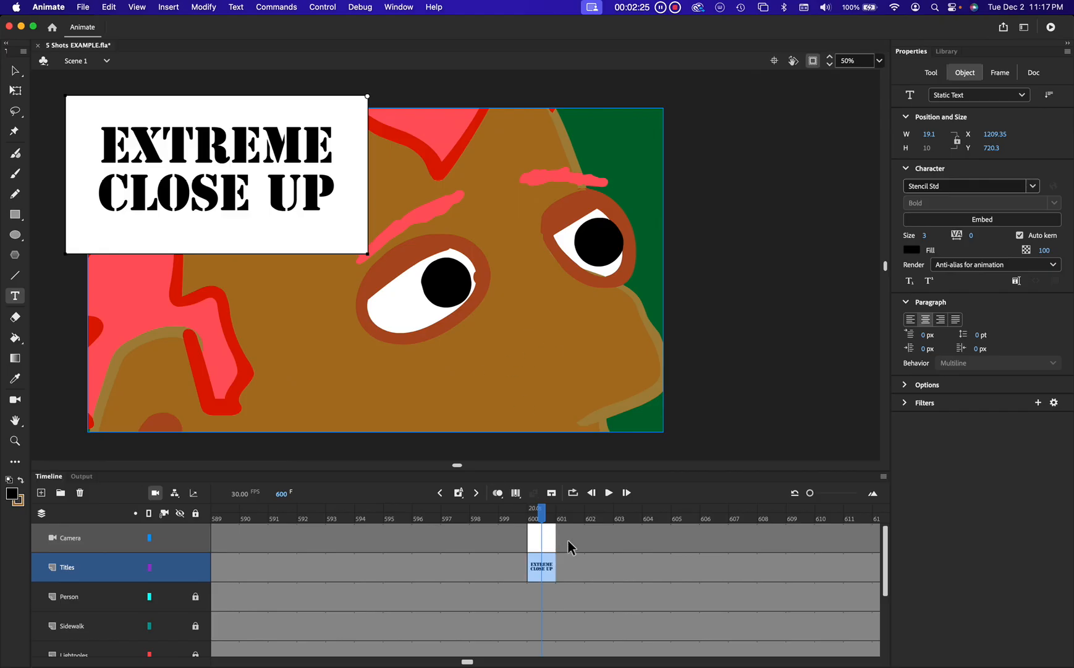
Step: Go to frame 750 and inspect the Camera and Titles keyframes there
scroll(570, 542, right, 5)
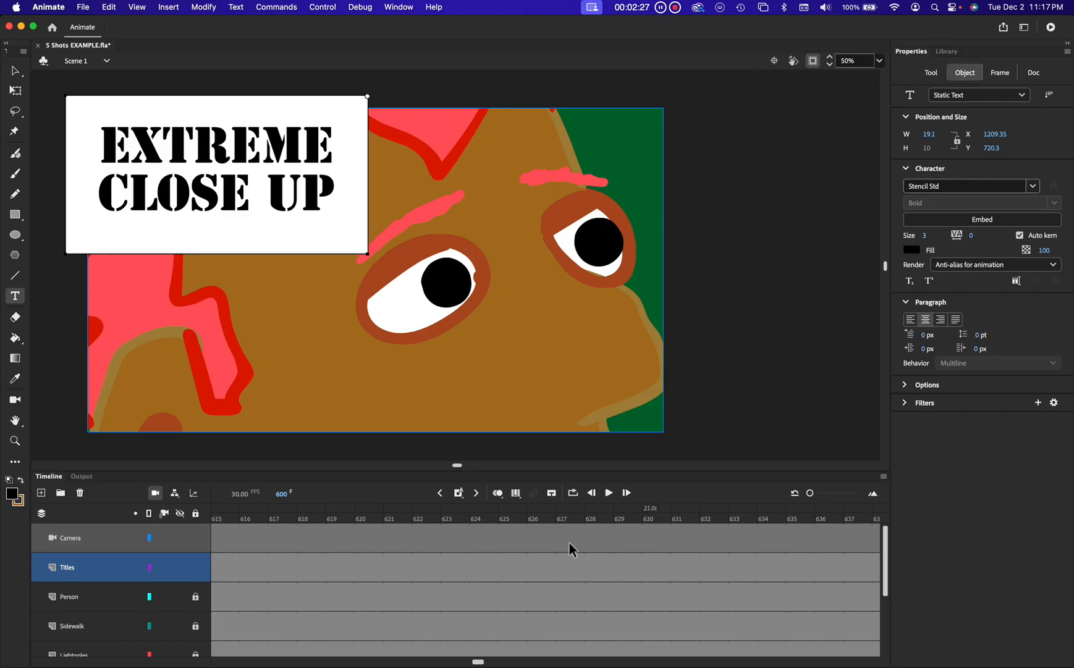
scroll(570, 543, right, 6)
scroll(569, 542, right, 3)
scroll(569, 542, right, 1)
click(656, 549)
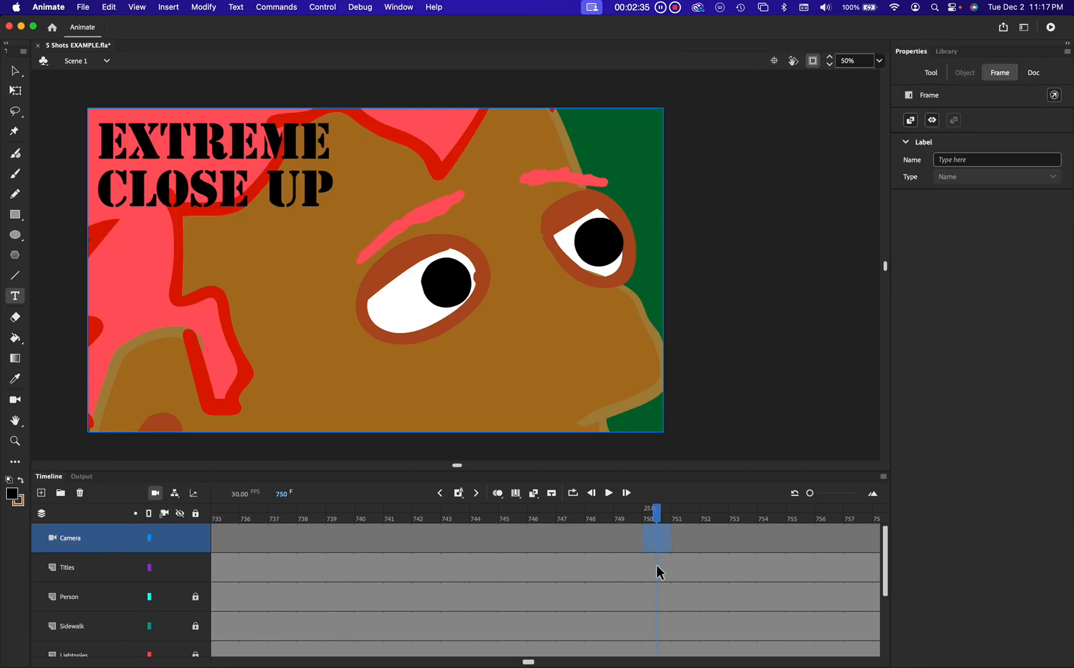
click(659, 571)
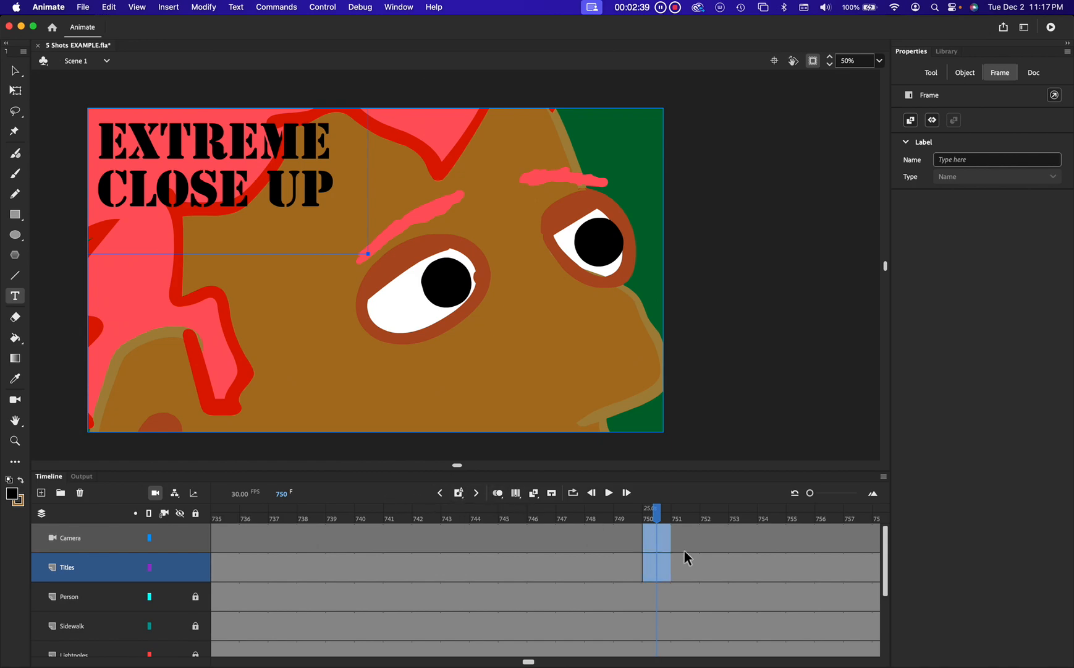
click(657, 540)
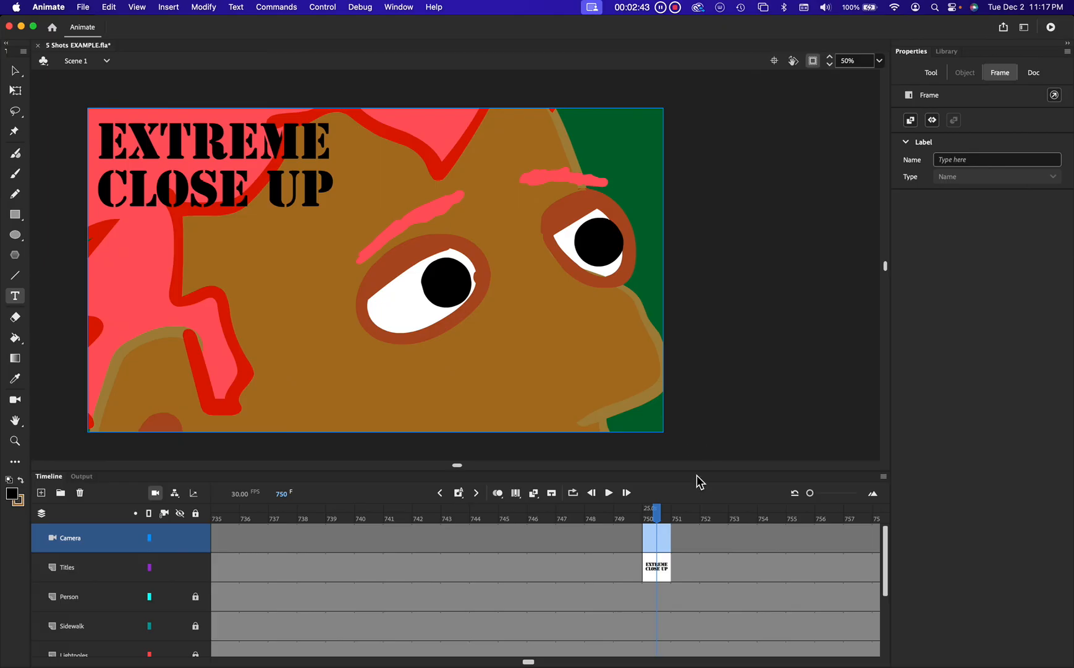
Step: Remove the Camera layer from the timeline
drag(698, 474, 693, 523)
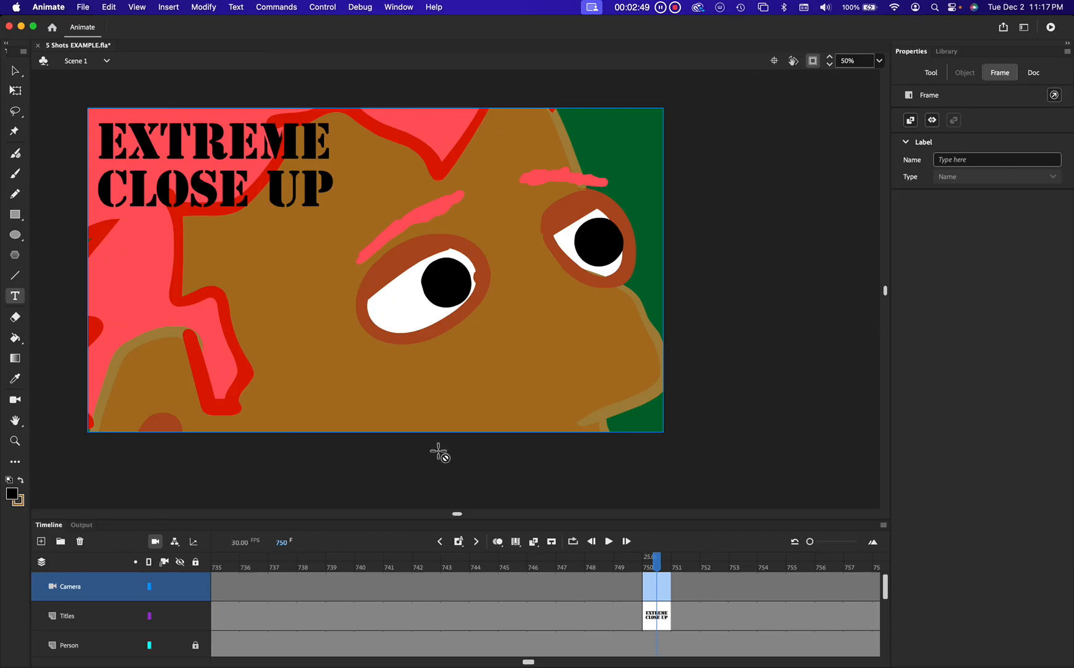
drag(437, 450, 498, 451)
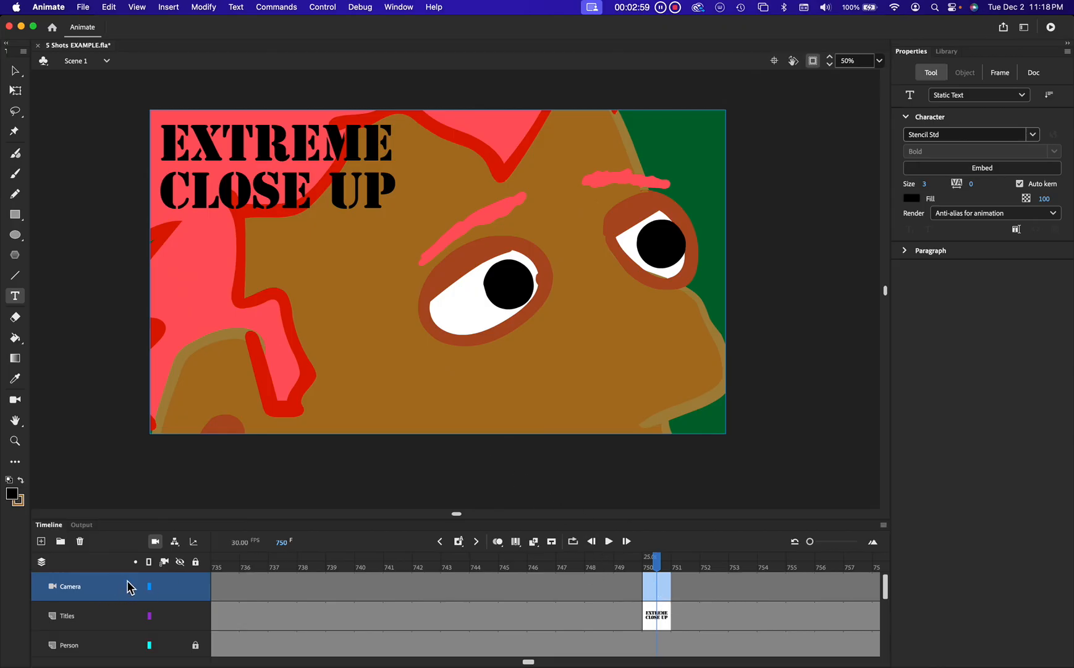
click(157, 547)
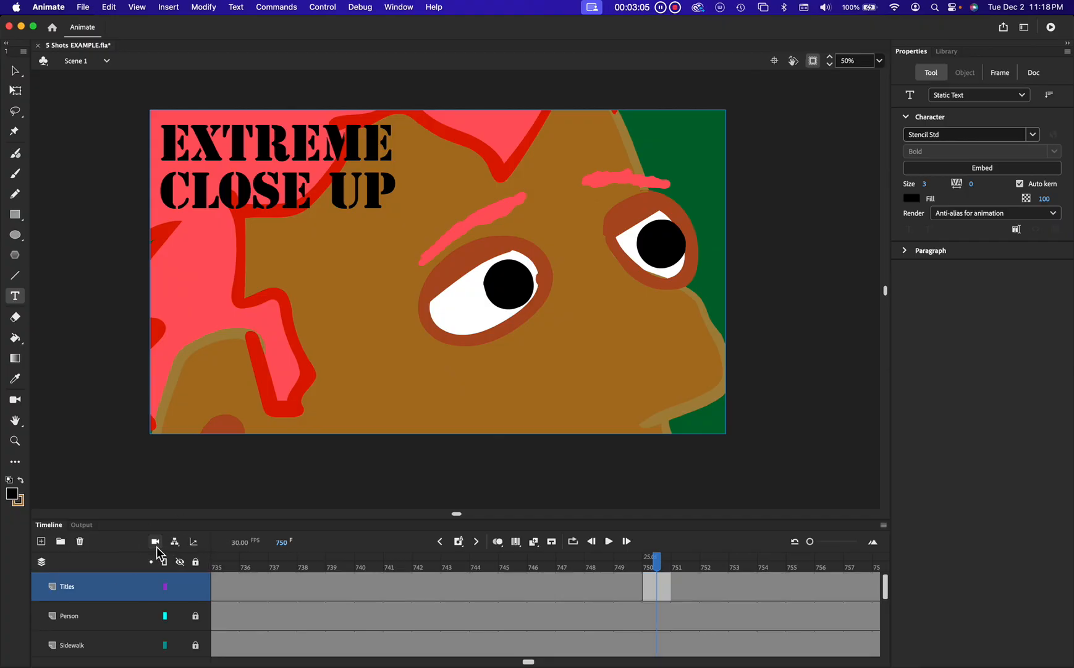
Step: Add a camera layer and zoom the camera out at frame 750 to show the whole street scene
click(157, 547)
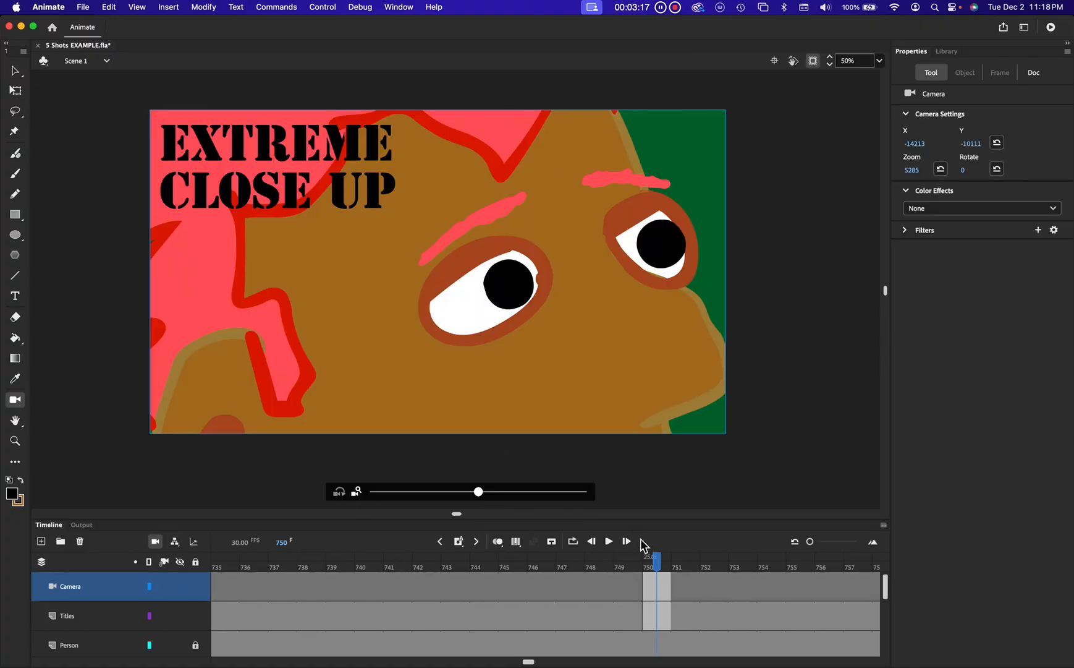
click(662, 587)
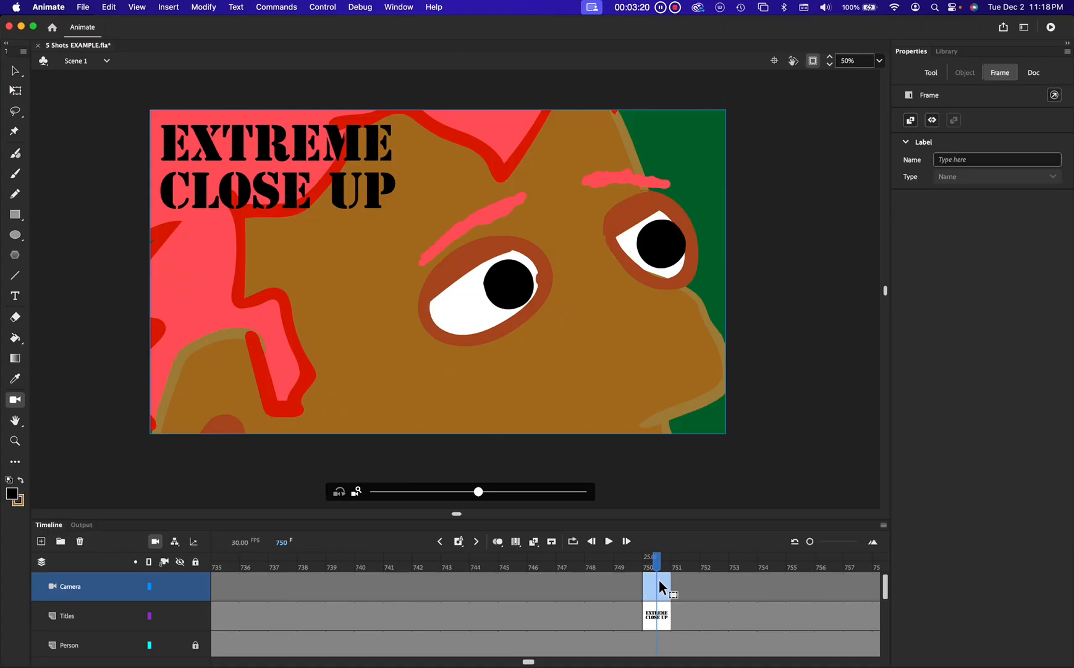
drag(482, 498, 347, 497)
click(477, 497)
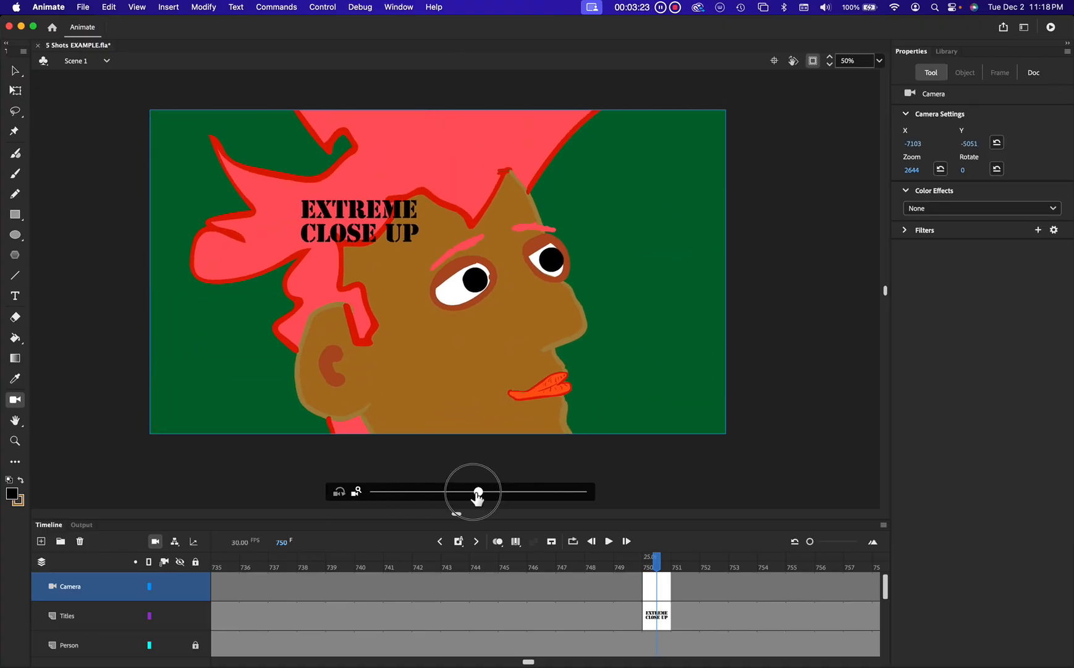
drag(477, 494, 242, 492)
drag(480, 498, 247, 489)
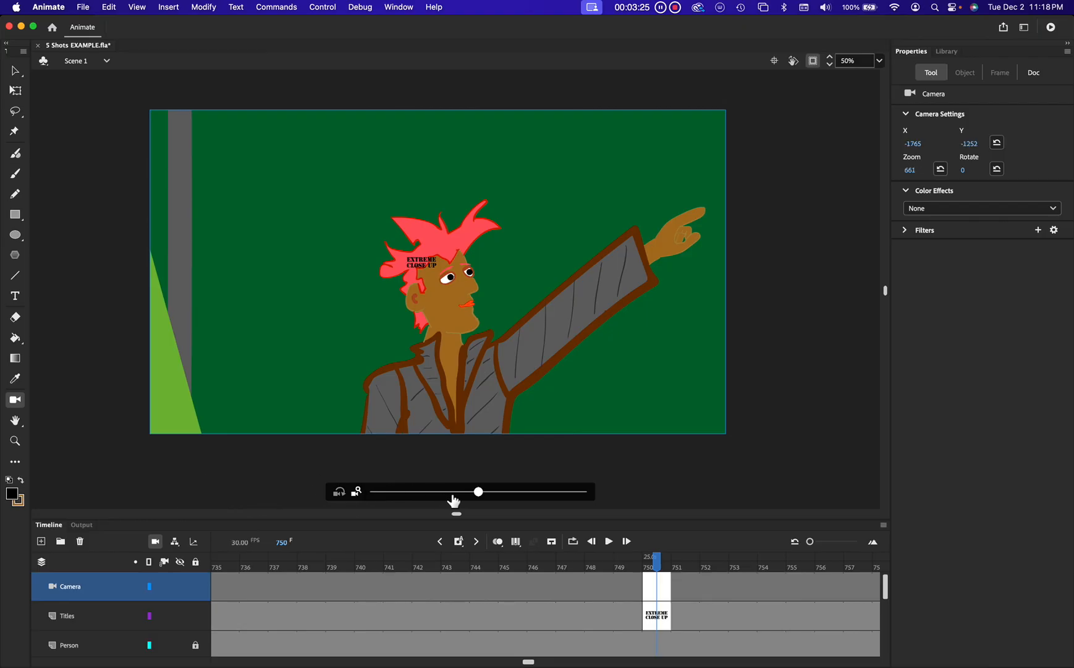
drag(480, 496, 400, 496)
drag(477, 497, 294, 497)
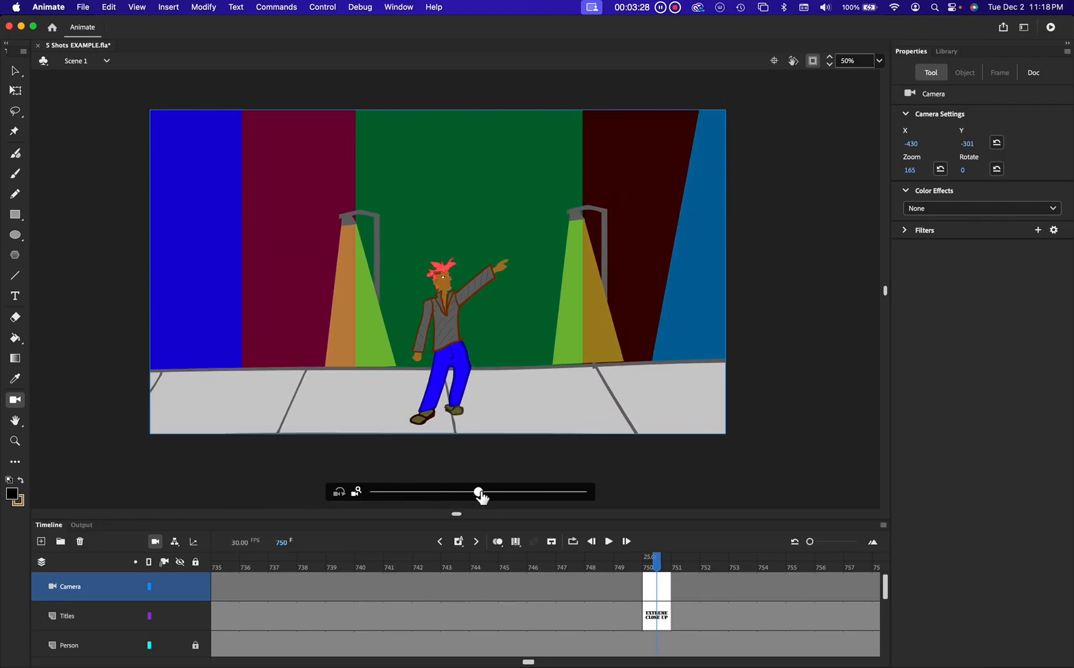
drag(481, 497, 276, 495)
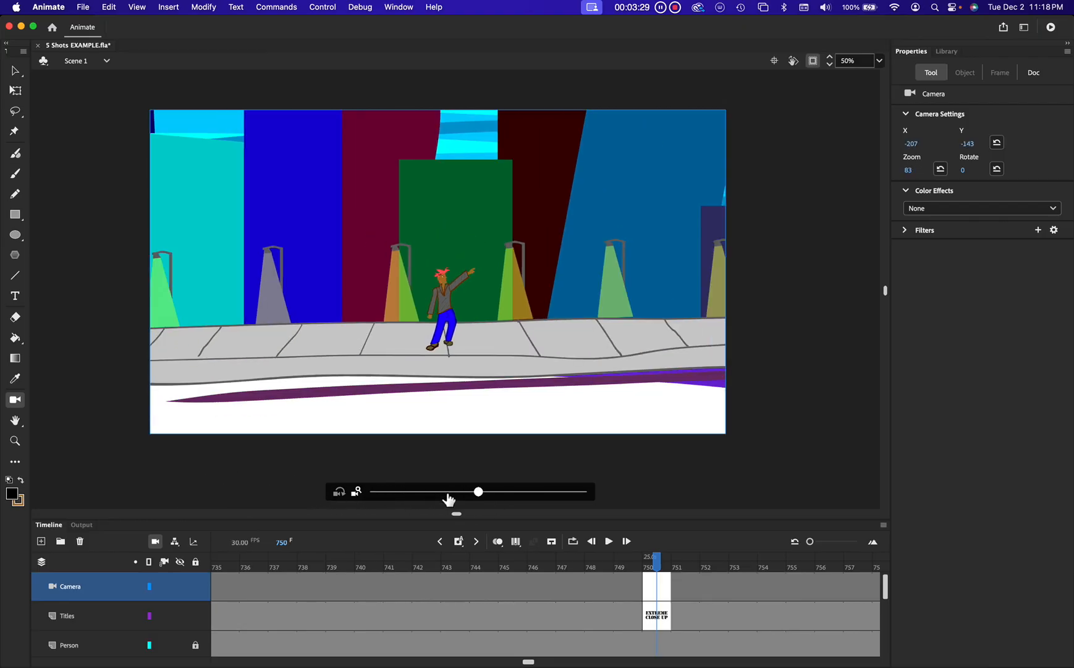
drag(481, 494, 475, 493)
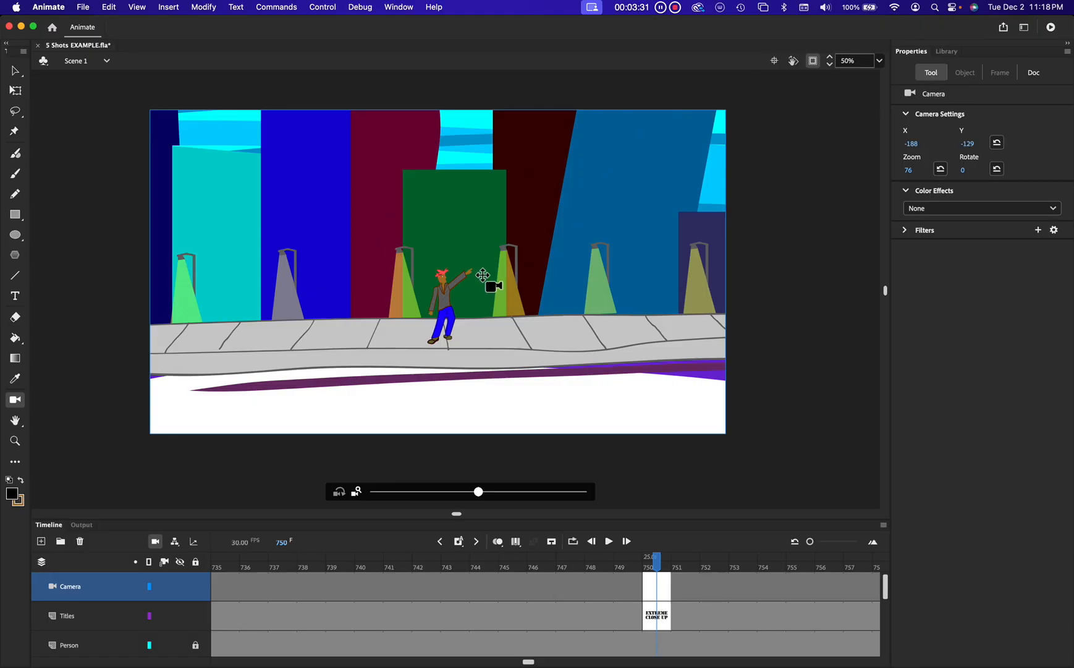
Step: Pan and fine-tune the camera to frame the figure among the buildings at zoom 74, X 32, Y 134
drag(487, 281, 487, 212)
drag(496, 193, 495, 193)
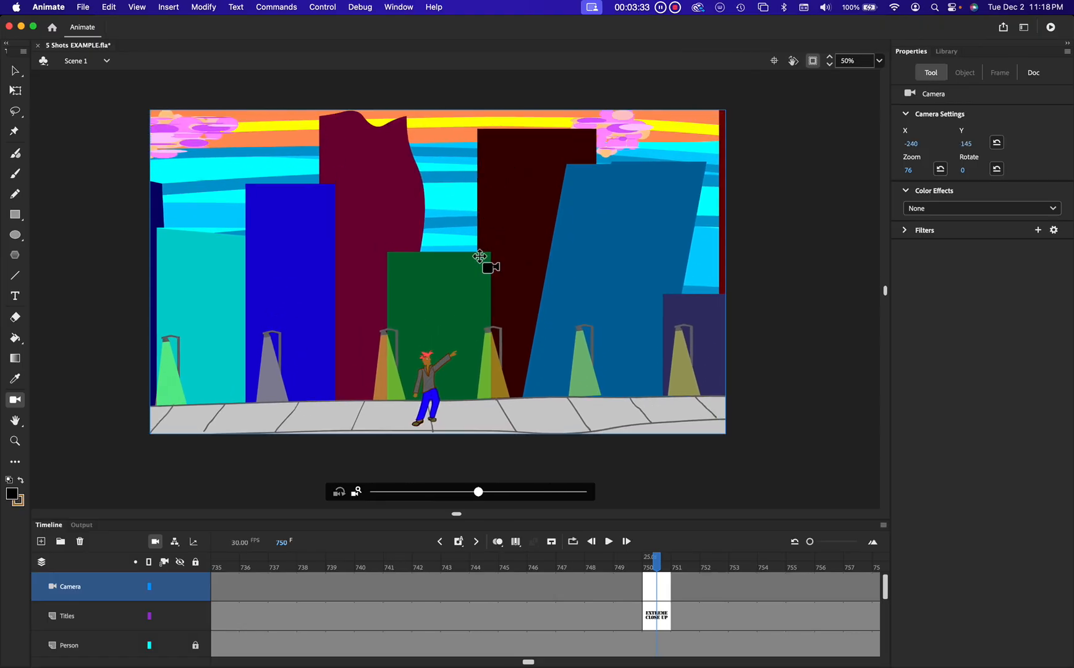
drag(482, 497, 438, 491)
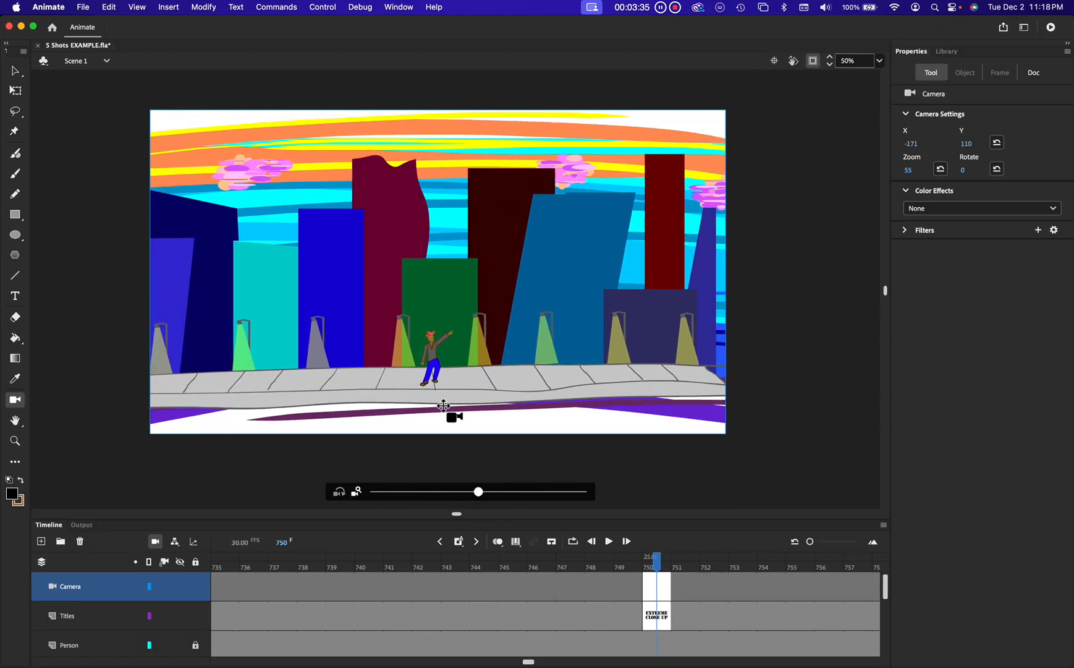
drag(439, 312, 390, 323)
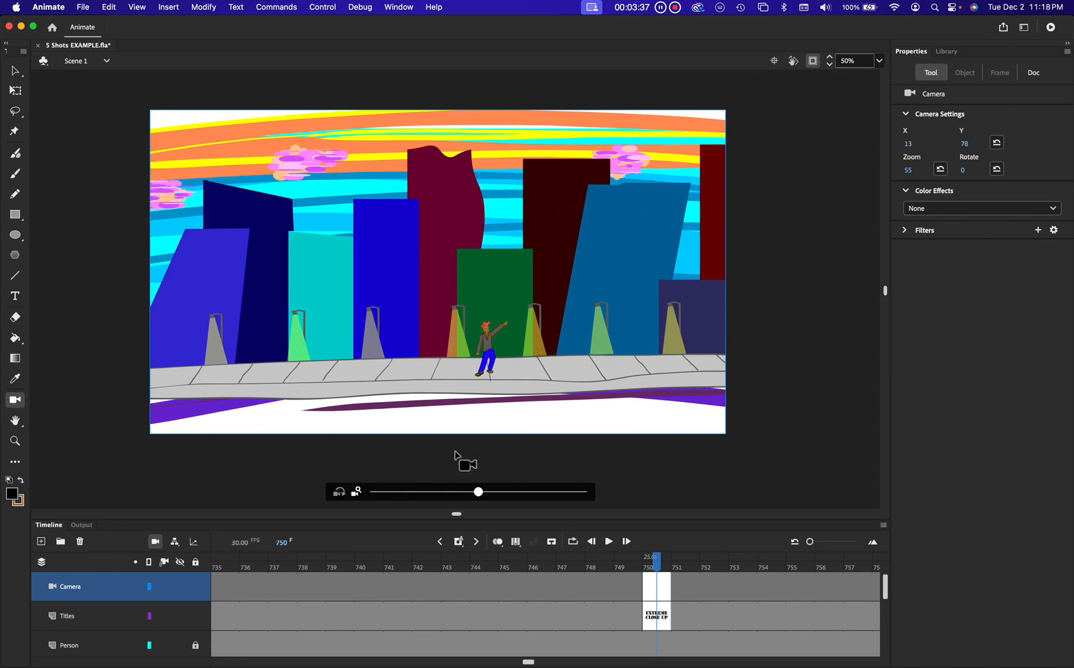
drag(488, 497, 542, 501)
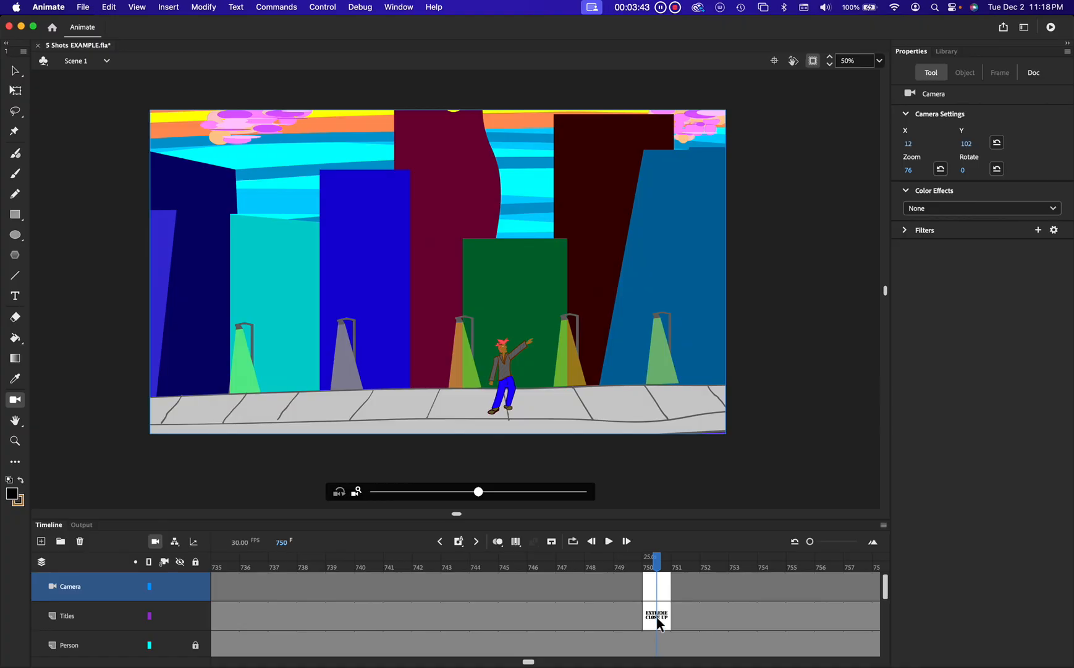
drag(478, 491, 478, 489)
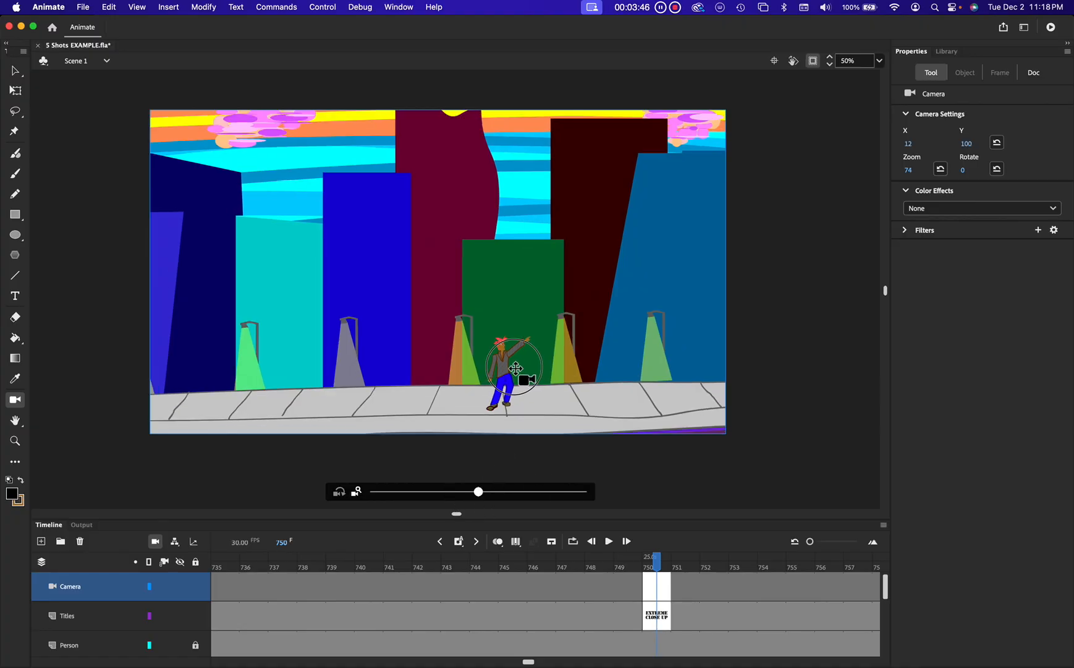
drag(516, 369, 568, 374)
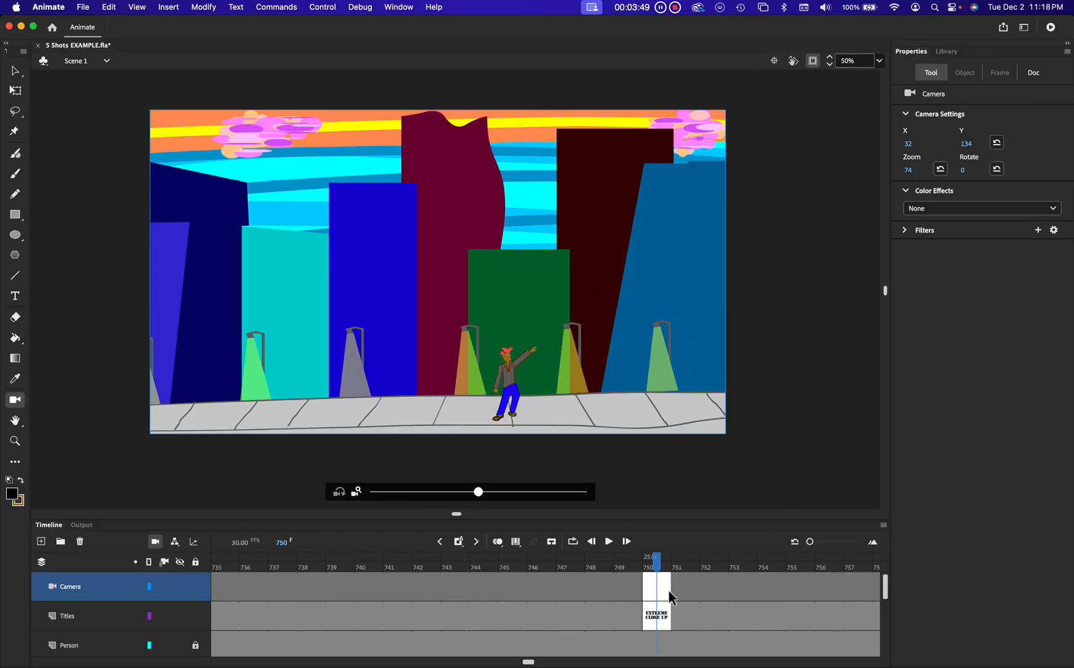
Step: Select the Titles keyframe at frame 750 and clear the old title from it
click(659, 625)
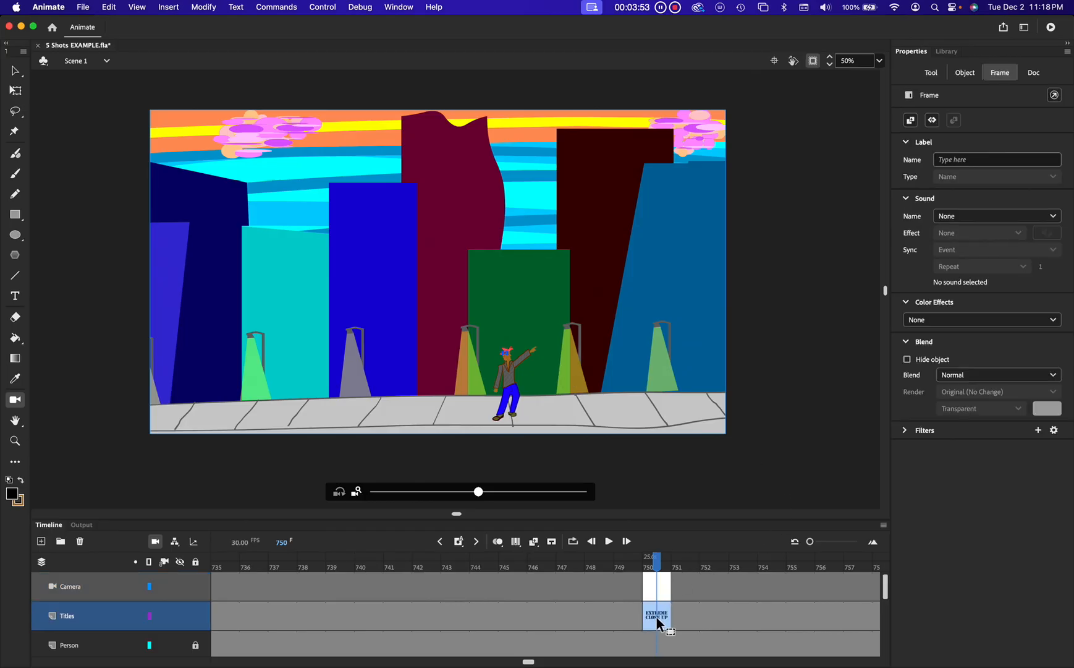
scroll(175, 633, down, 5)
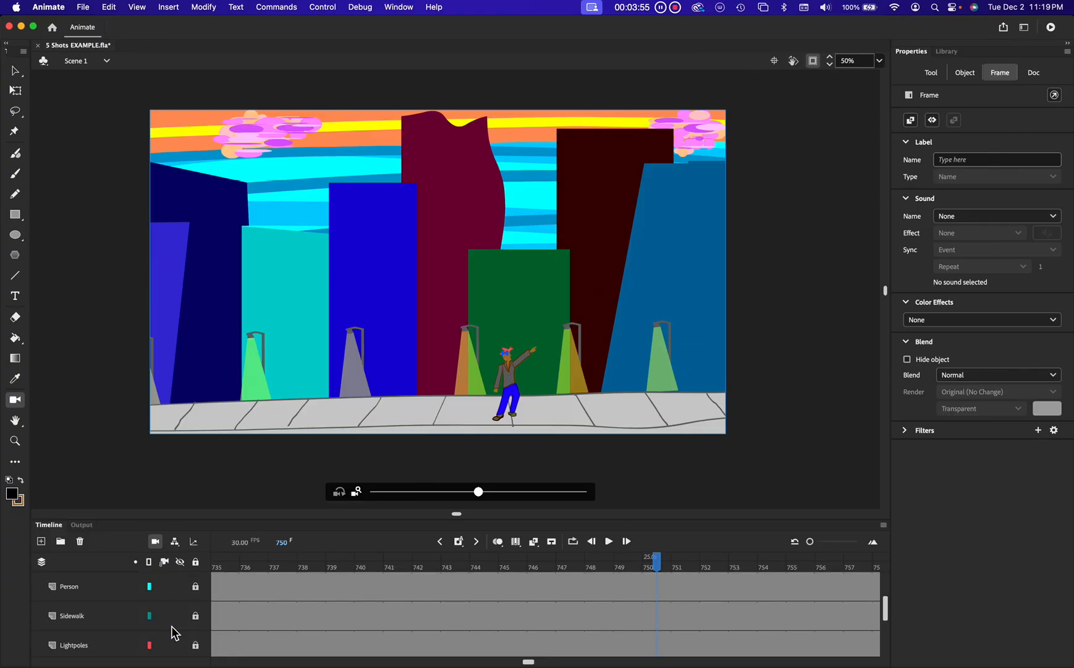
scroll(176, 633, down, 1)
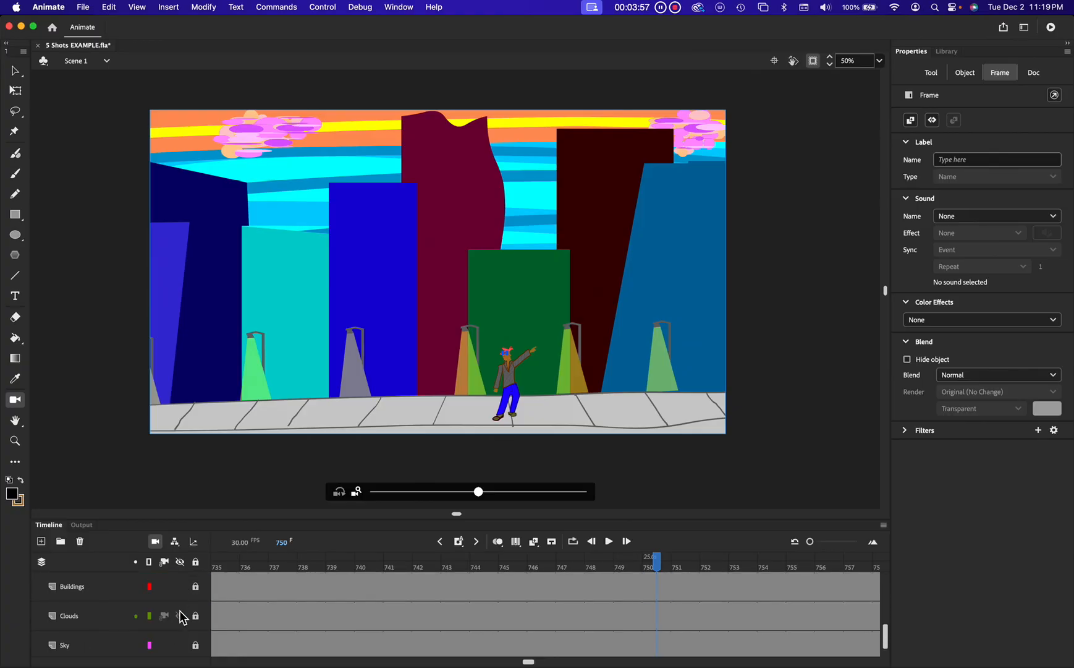
click(196, 588)
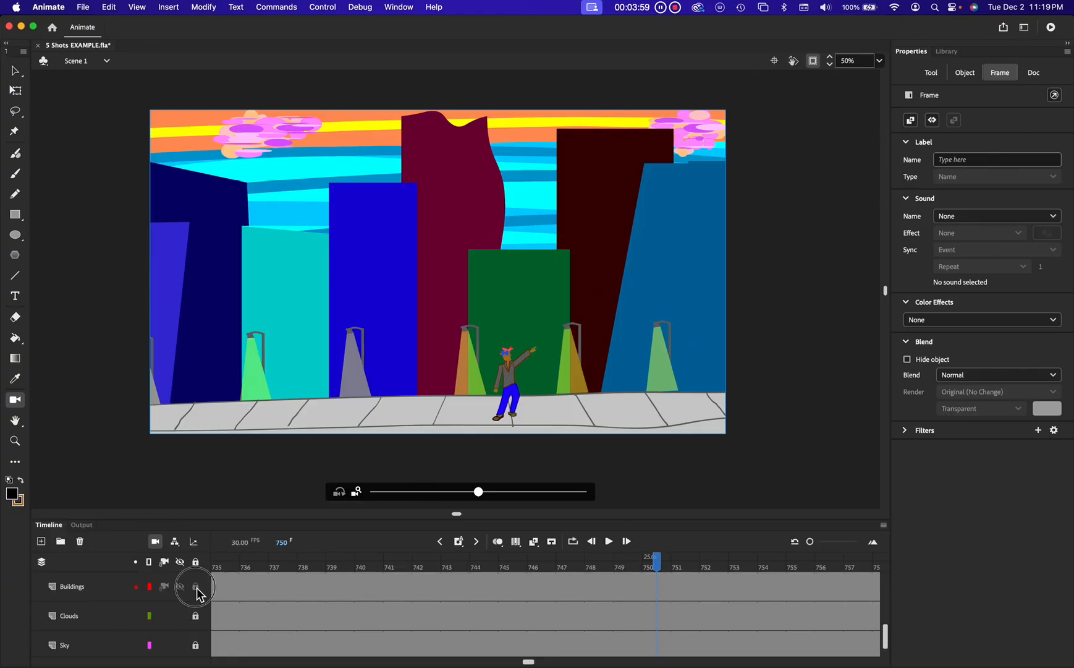
scroll(230, 590, up, 5)
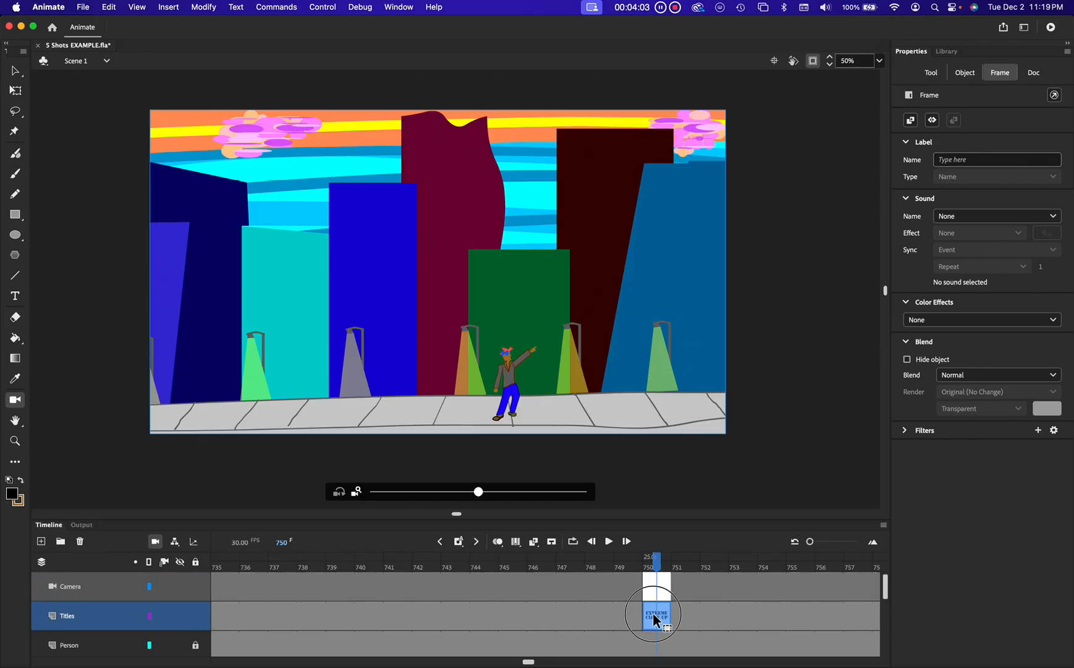
click(668, 620)
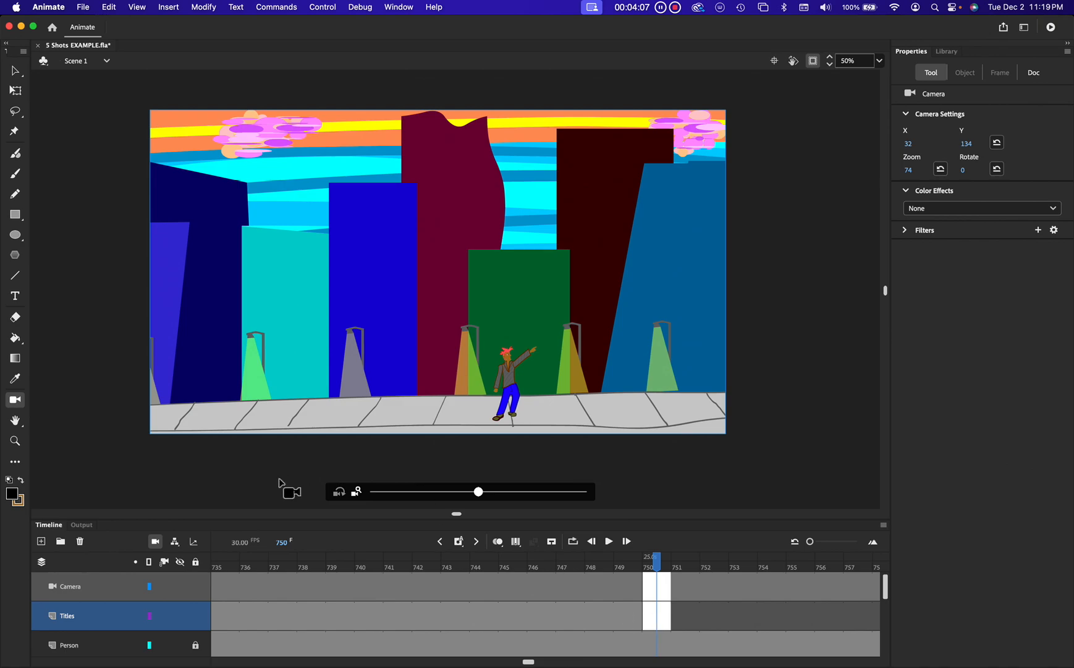
Step: With the Text tool at size 400, write the title EXTREME LONG SHOT on two lines
click(15, 295)
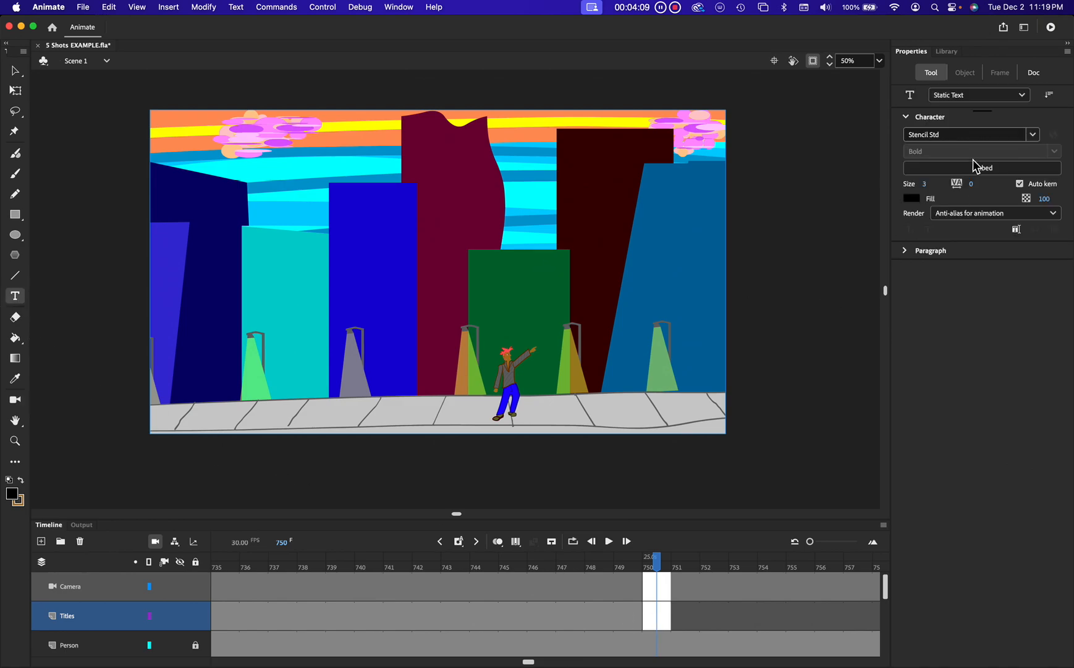
click(925, 184)
text(400)
key(Return)
click(225, 283)
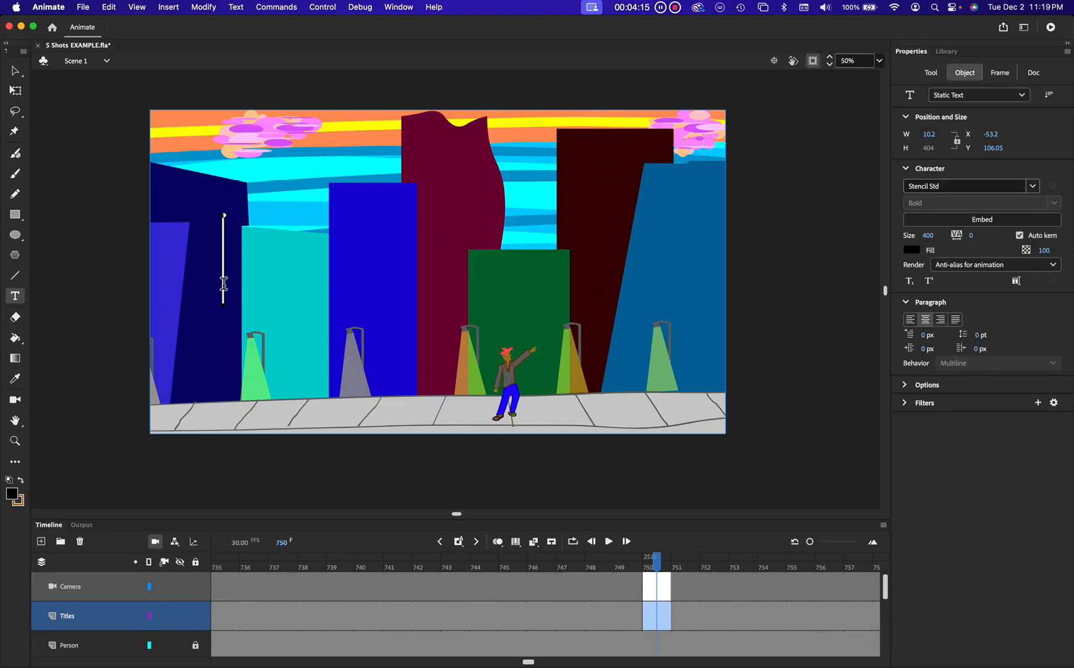
text(EXT)
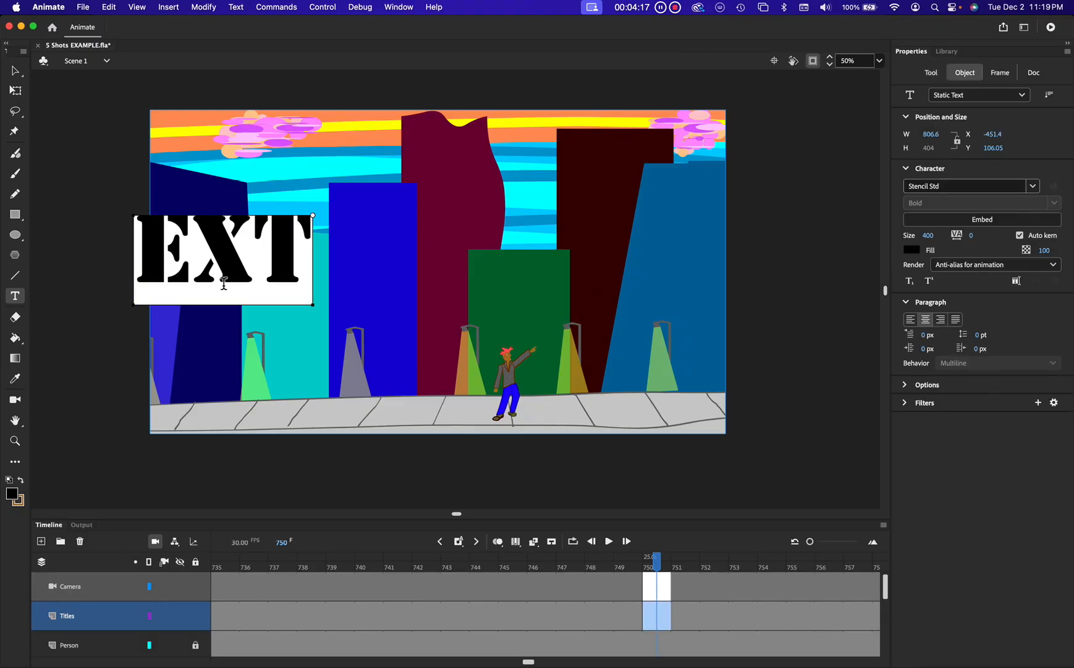
text(REM)
key(BackSpace)
text(EME)
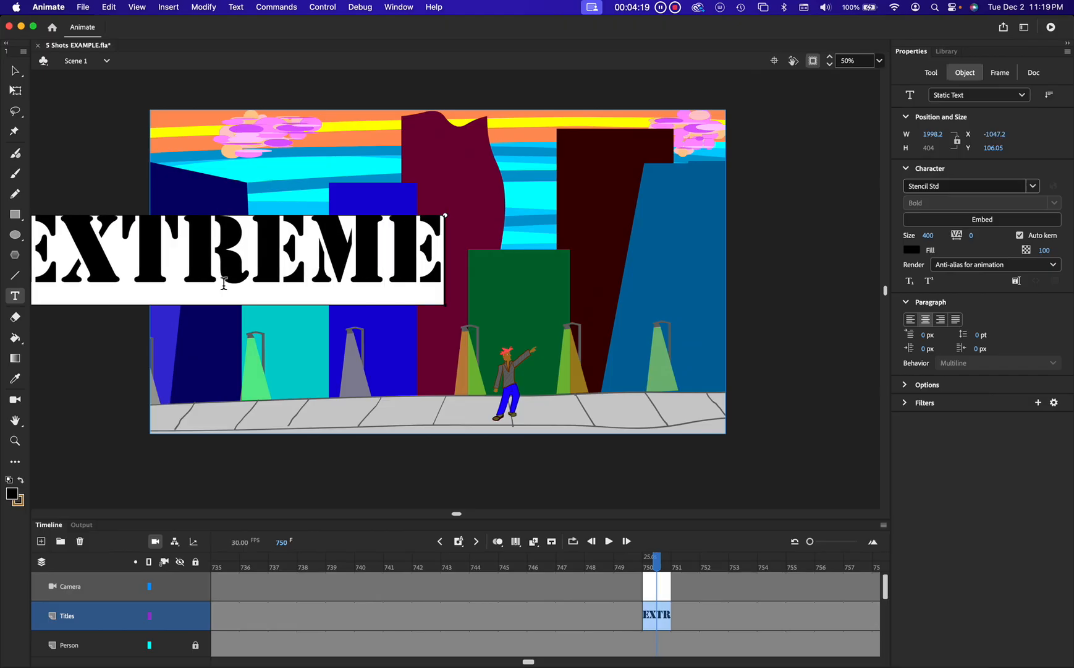
key(Return)
text(LO)
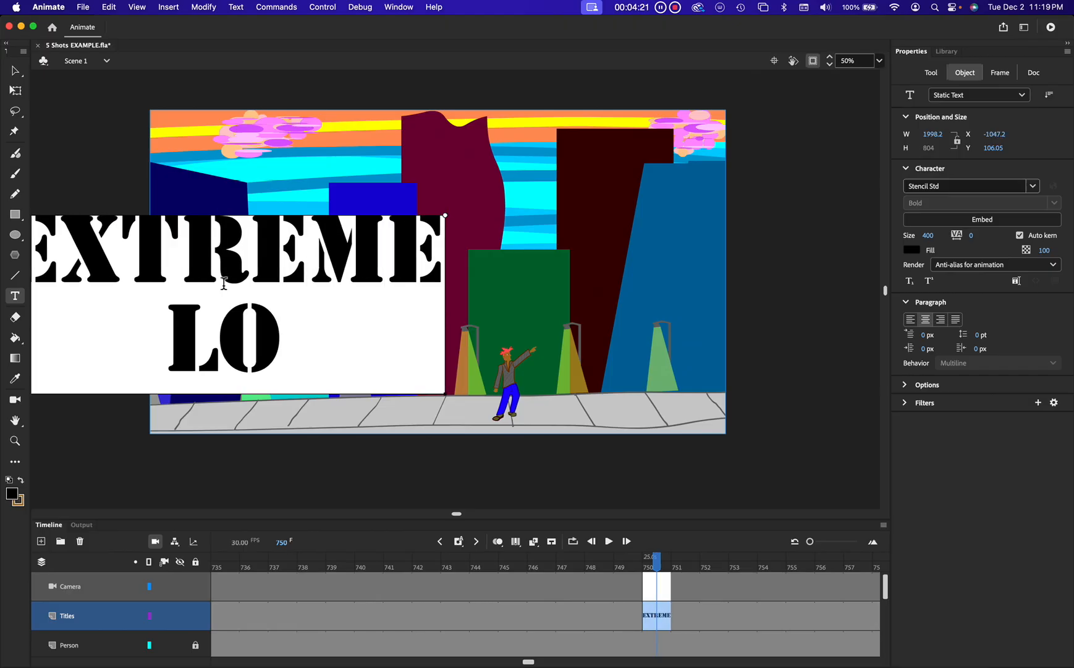
text(NG SHOT)
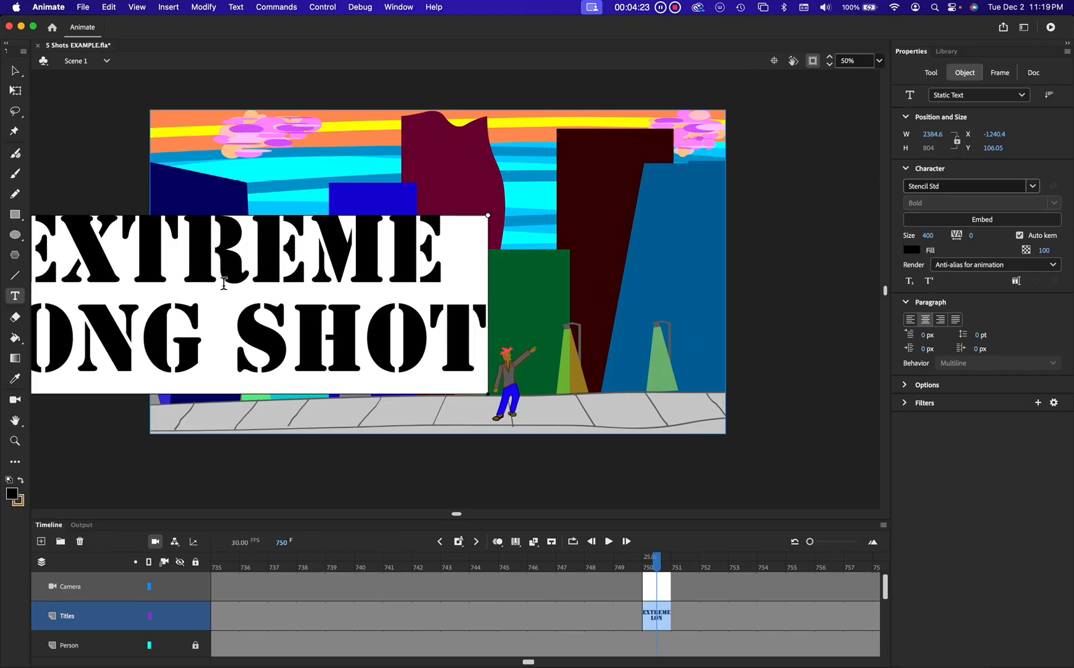
Step: Select all of the title text and set its size to 200
key(super+a)
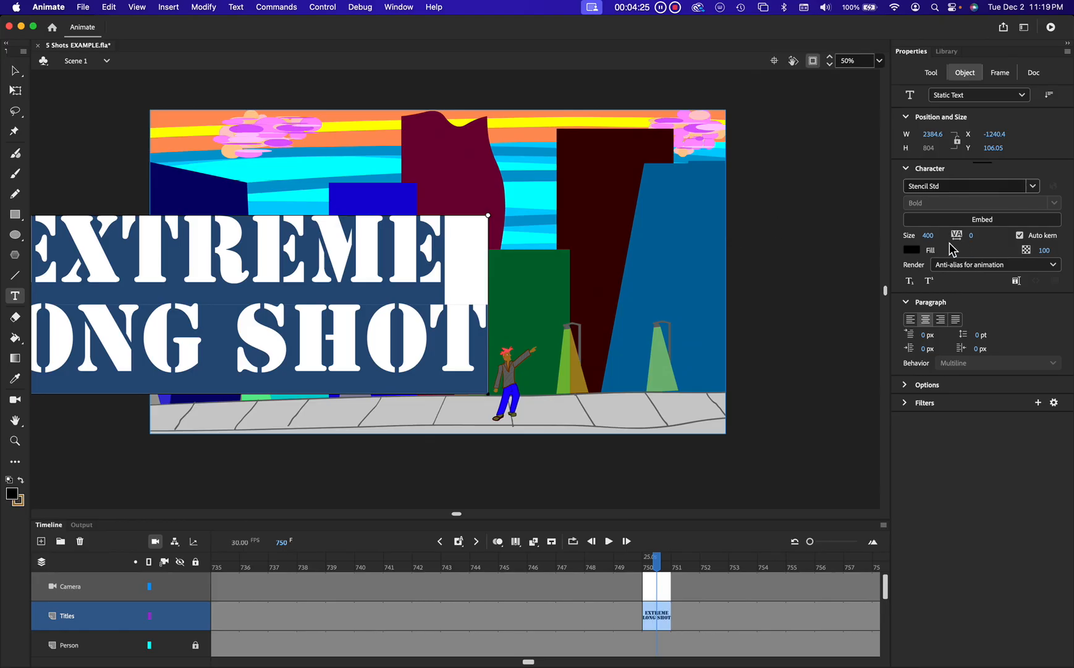
click(929, 236)
text(250)
key(Return)
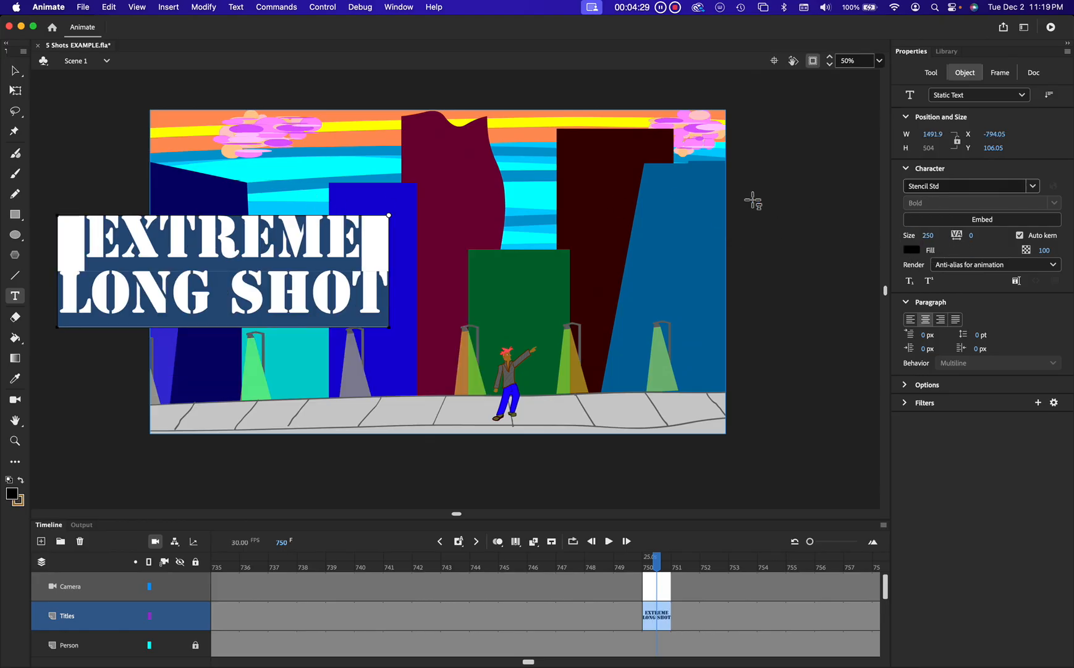
click(931, 240)
text(200)
key(Return)
Step: Move the title block right and down onto the stage, near the upper-left area
click(27, 70)
drag(233, 239, 308, 272)
double_click(305, 269)
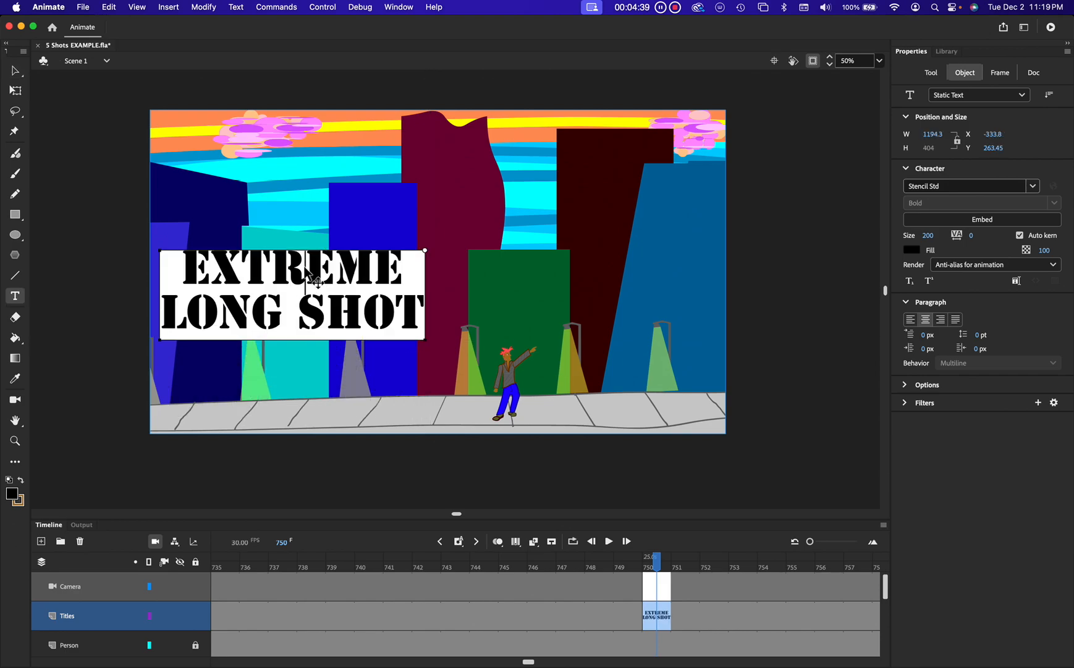
Step: Select all the title text, color it light gray, and nudge the block slightly right
click(908, 249)
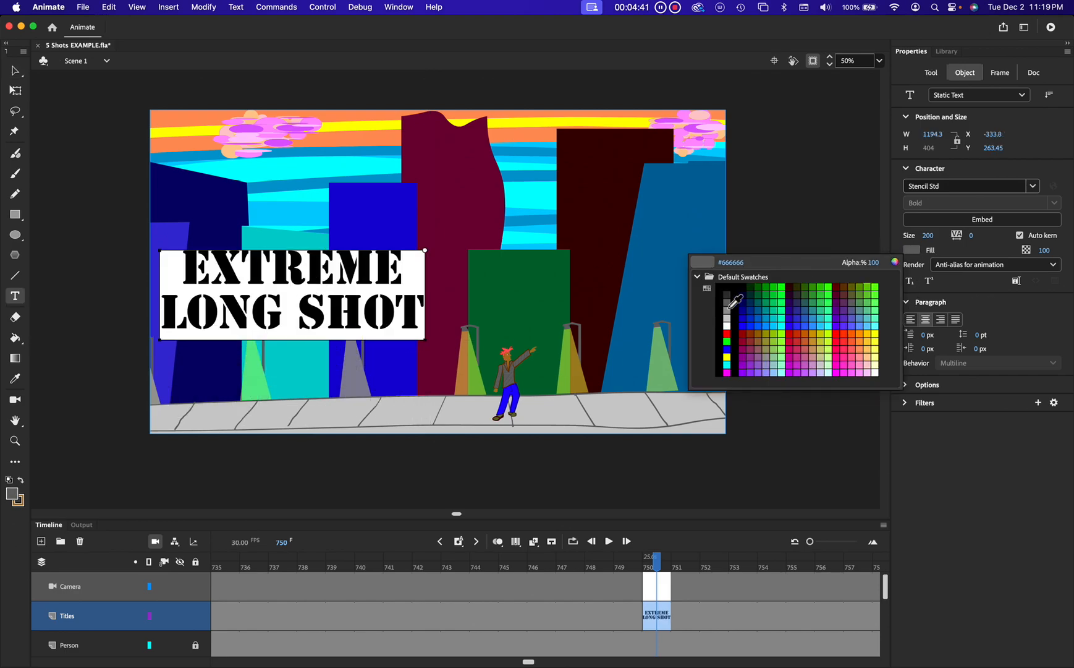
click(729, 329)
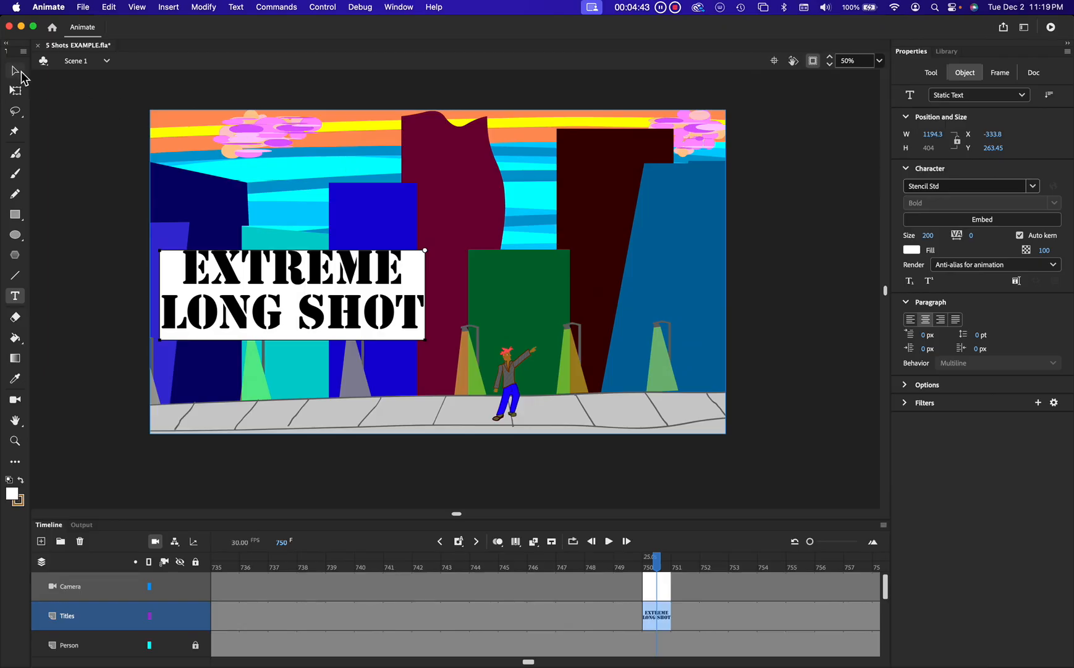
click(15, 70)
click(347, 244)
double_click(318, 281)
key(super+a)
click(907, 252)
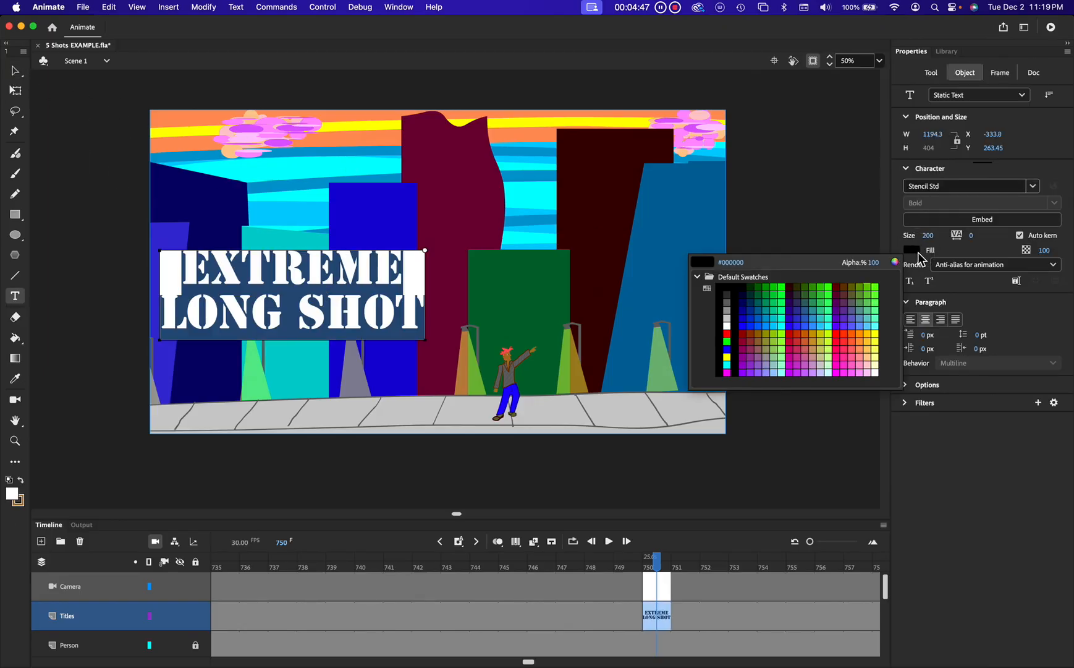
click(732, 323)
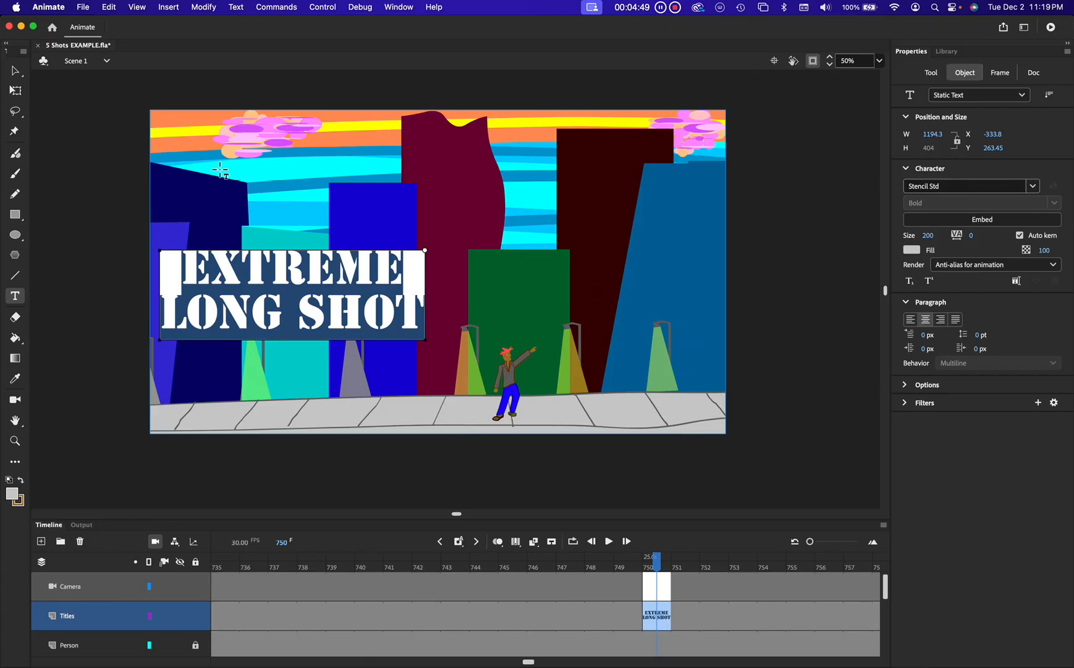
click(17, 76)
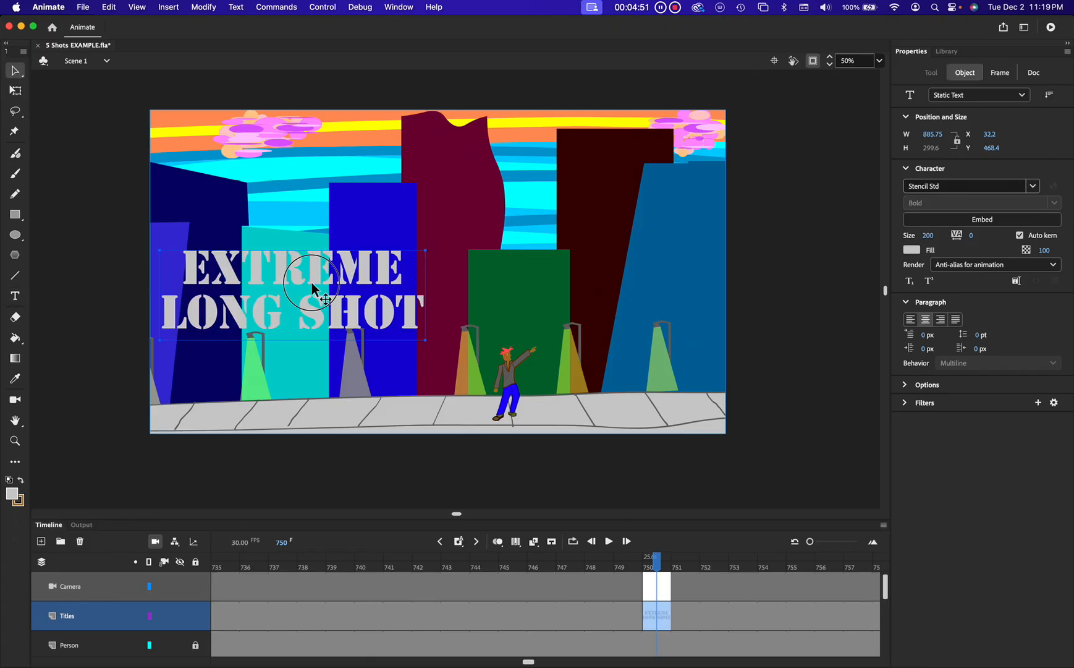
drag(312, 286, 327, 286)
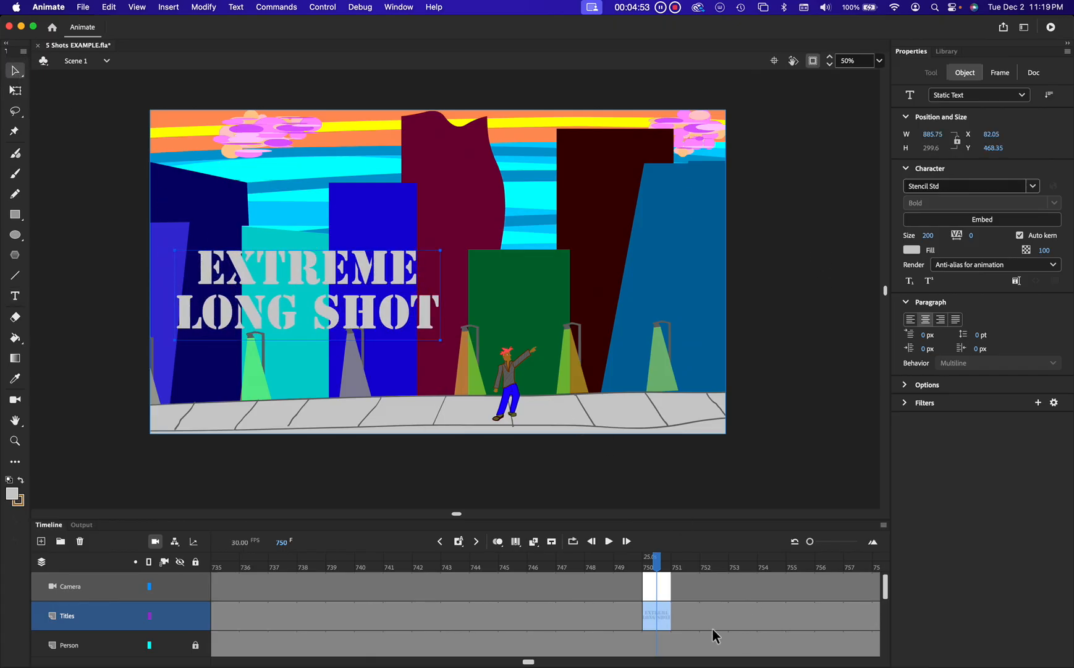
Step: At frame 900 on the Titles layer, draw a pale yellow #FFFFCC rectangle covering the whole stage
drag(660, 562, 465, 596)
scroll(481, 587, left, 3)
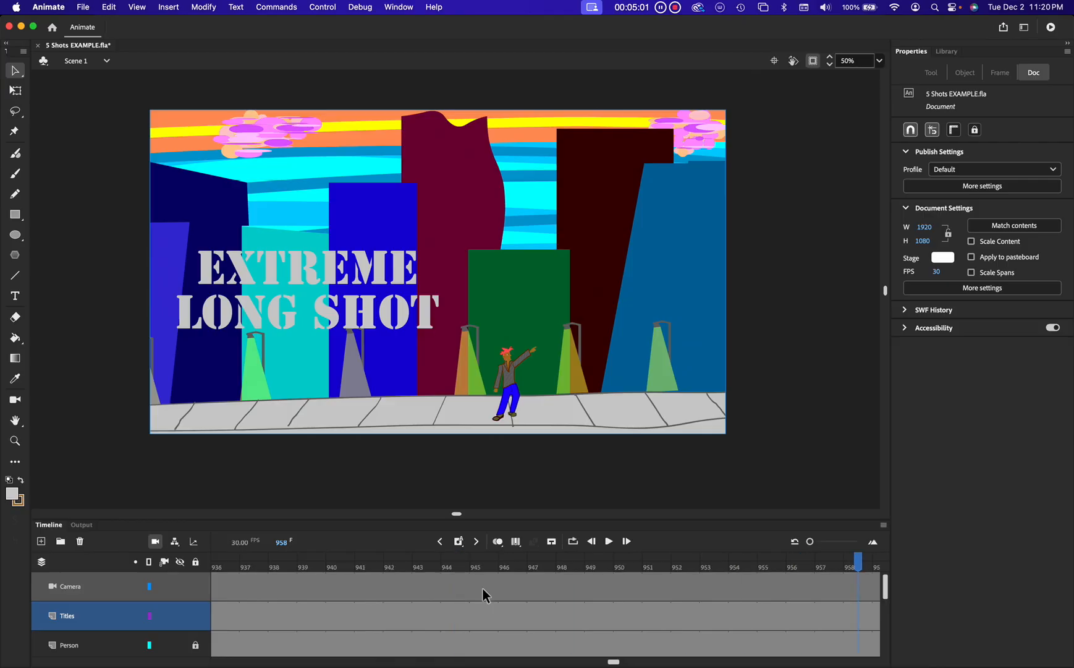
scroll(481, 588, left, 6)
click(328, 586)
click(328, 611)
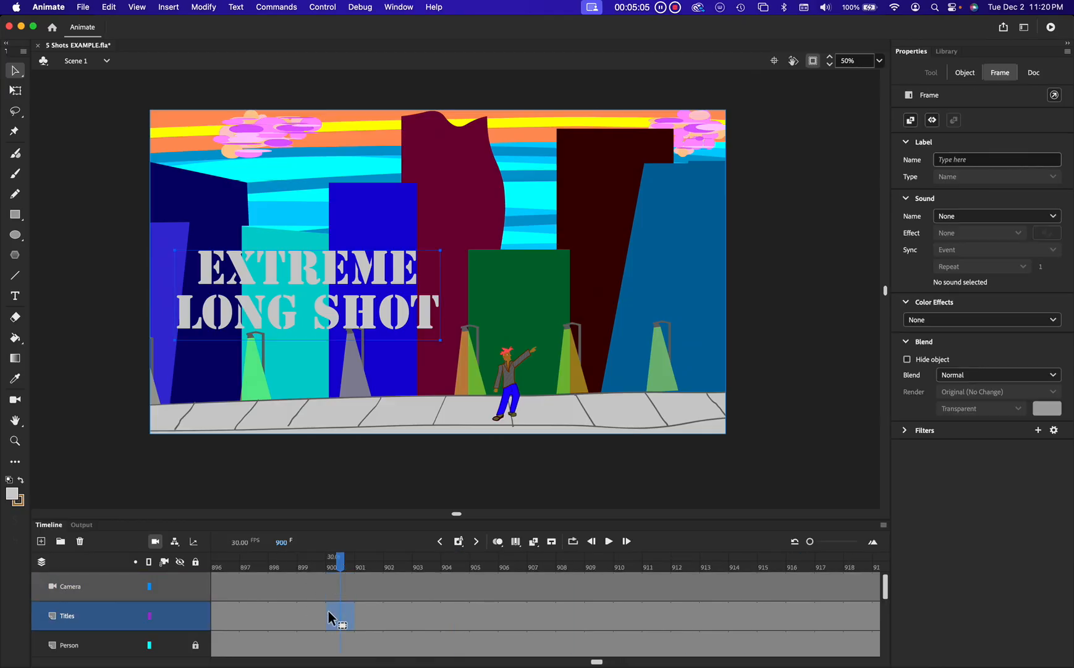
click(15, 214)
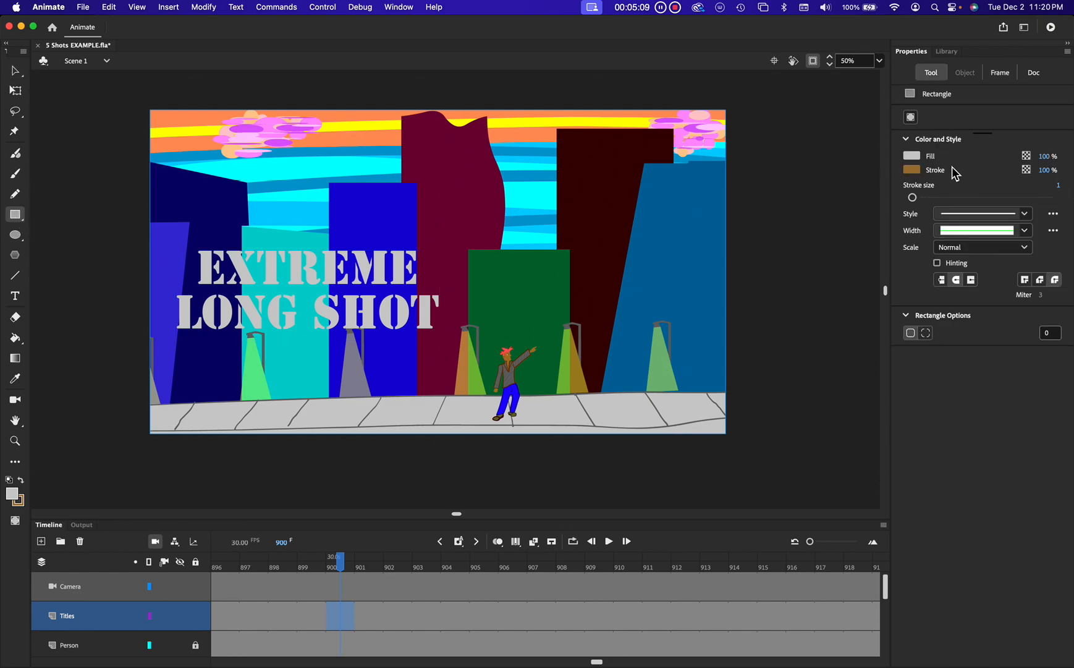
click(913, 156)
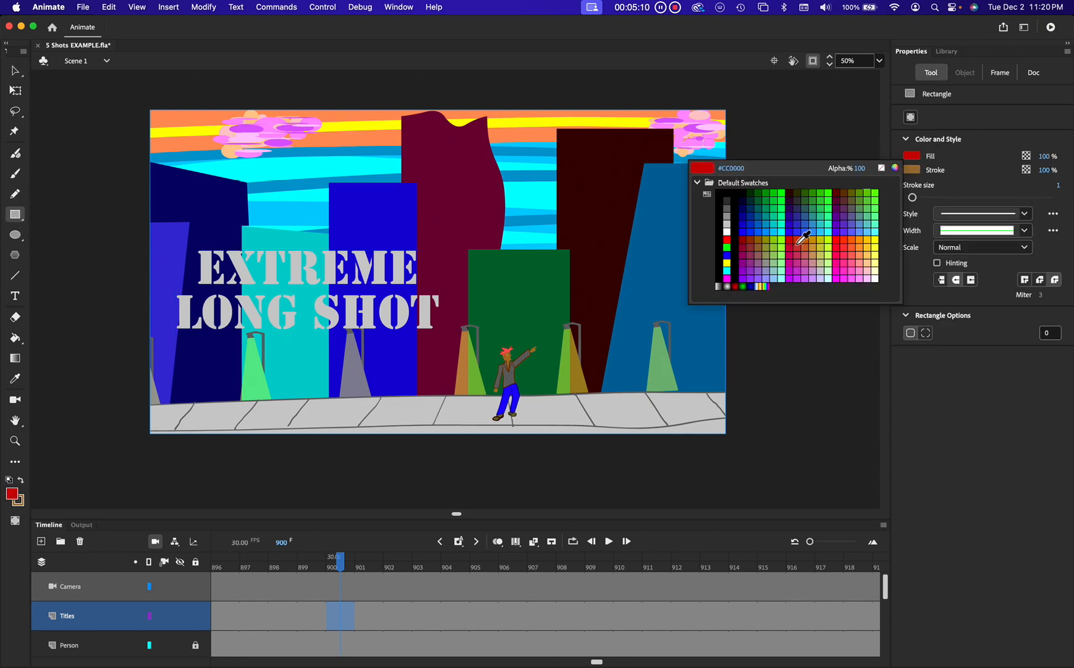
click(876, 263)
drag(127, 95, 793, 471)
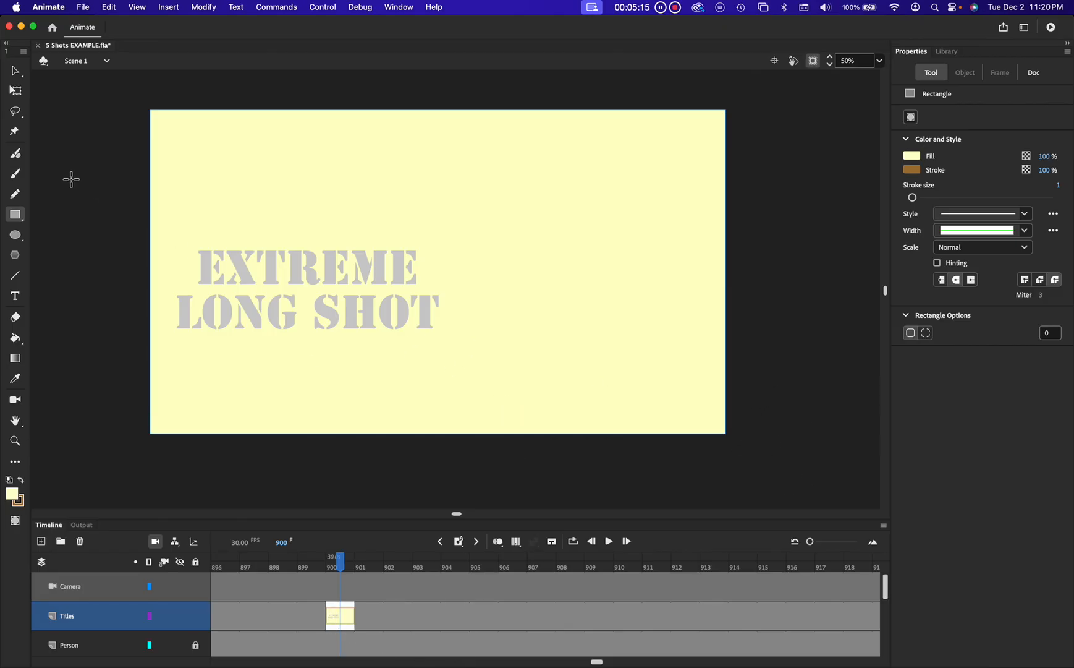
Step: Edit the title text, select all of it, and replace it with THAT'S ALL FOLKS! on one line
key(v)
double_click(239, 265)
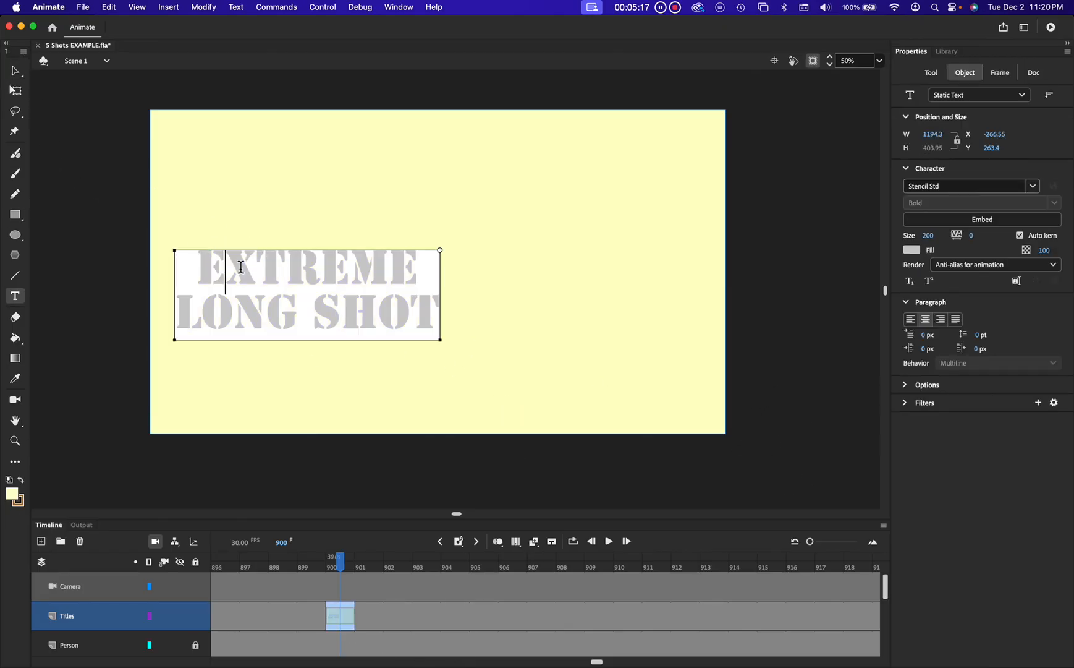
key(super+a)
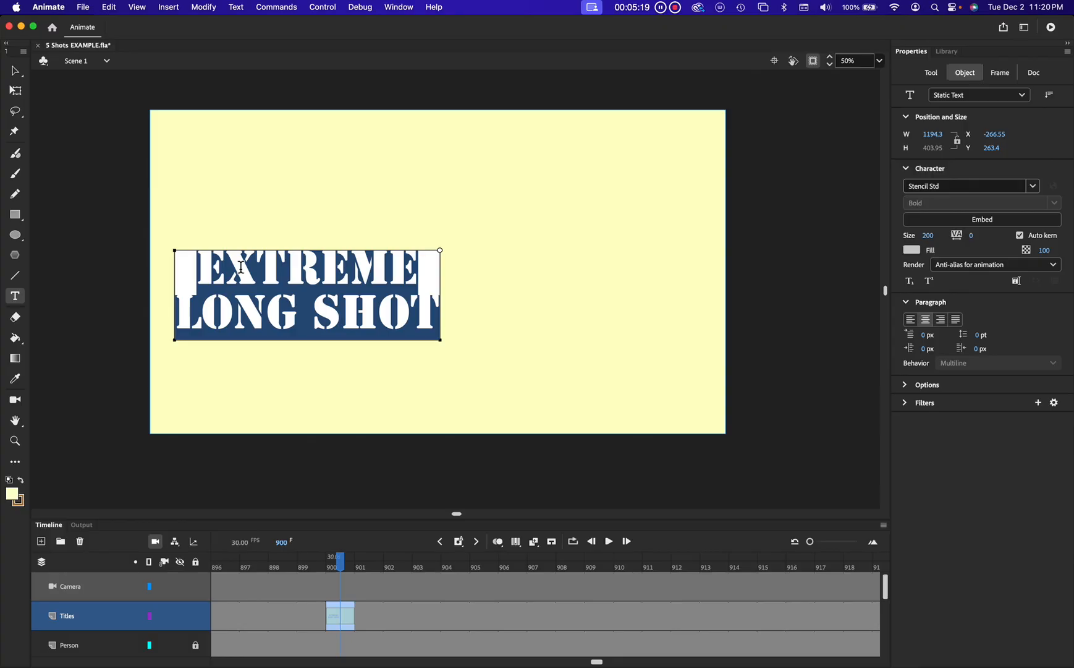
text(THAT)
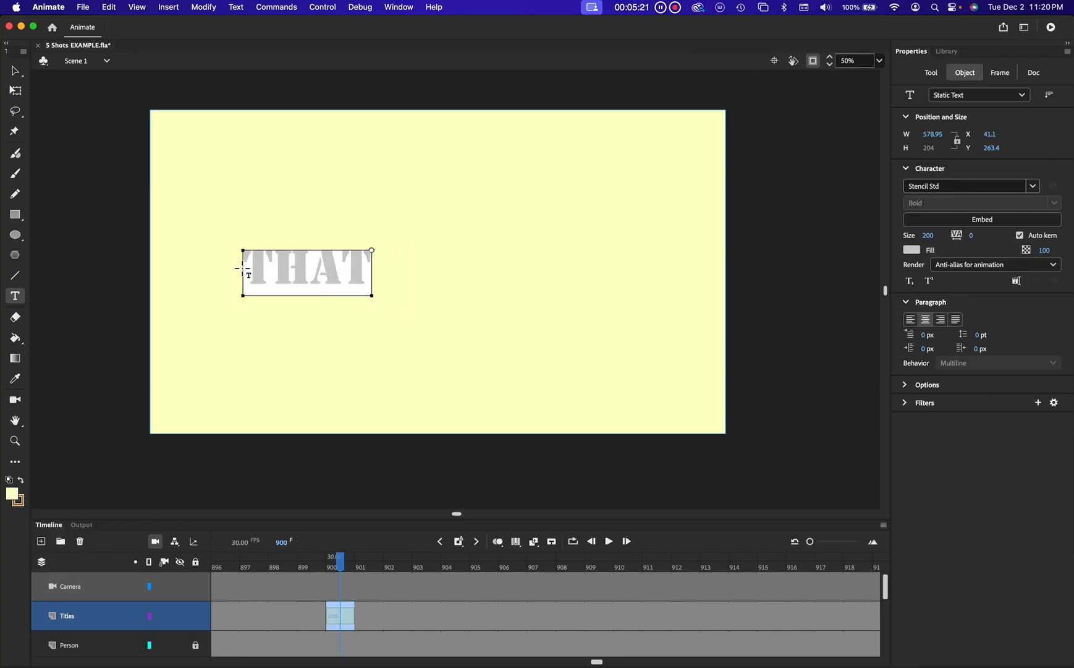
text('S ALL FOLKS!)
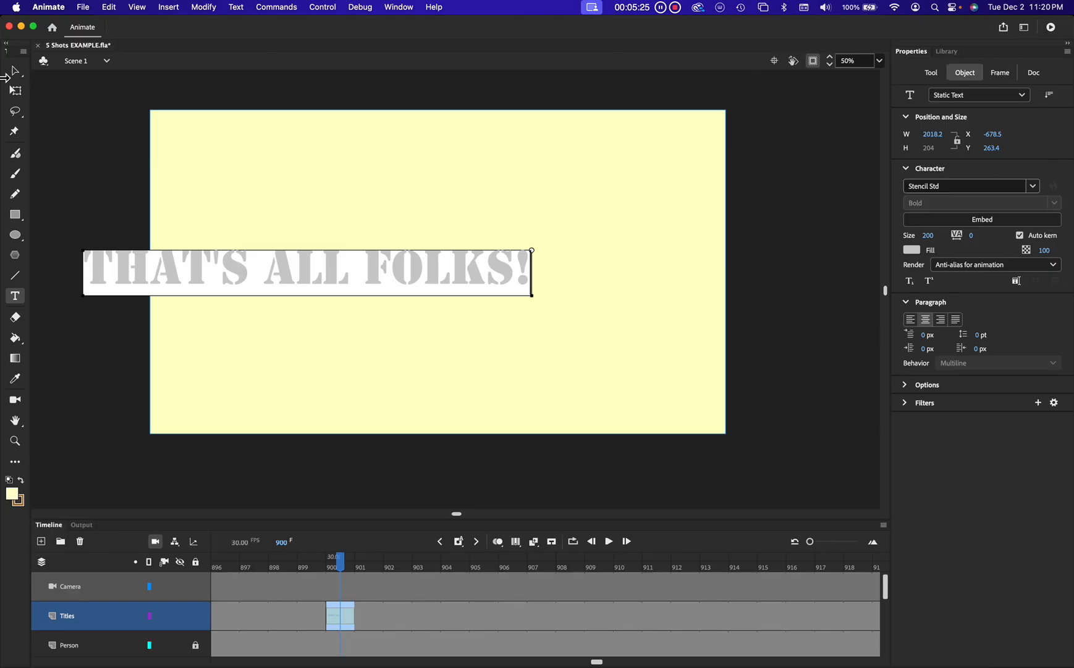
Step: Move the THAT'S ALL FOLKS! text block right so it sits centered across the stage
click(15, 70)
drag(193, 262, 324, 262)
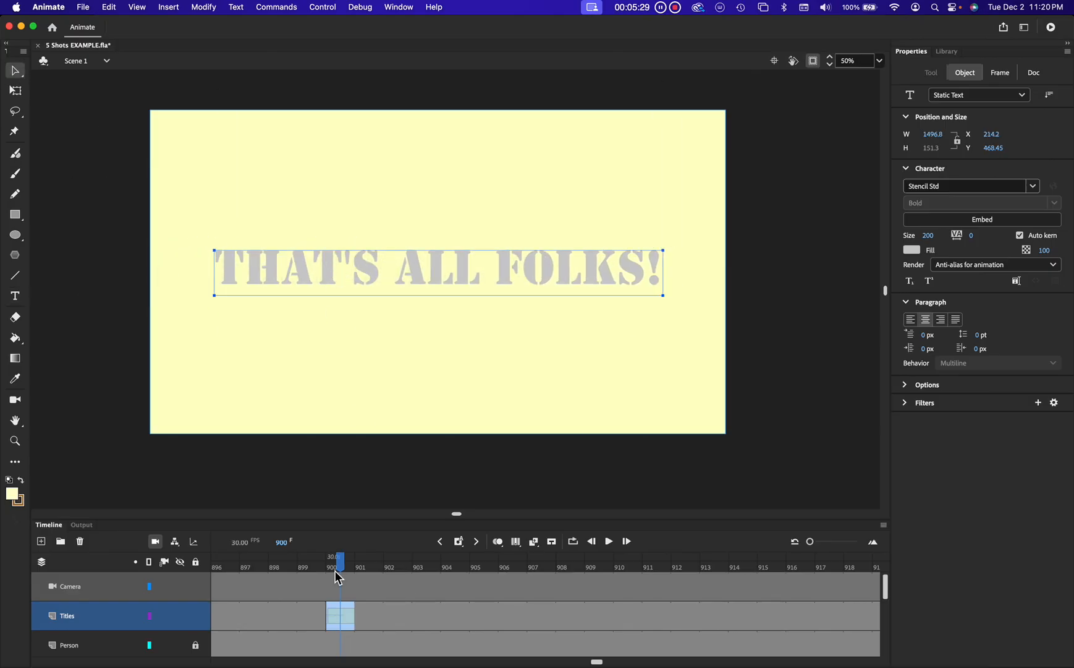
Step: Cut the leftover Titles-layer frames after frame 1050, then return to frame 1050 to check the end title
drag(346, 565, 484, 629)
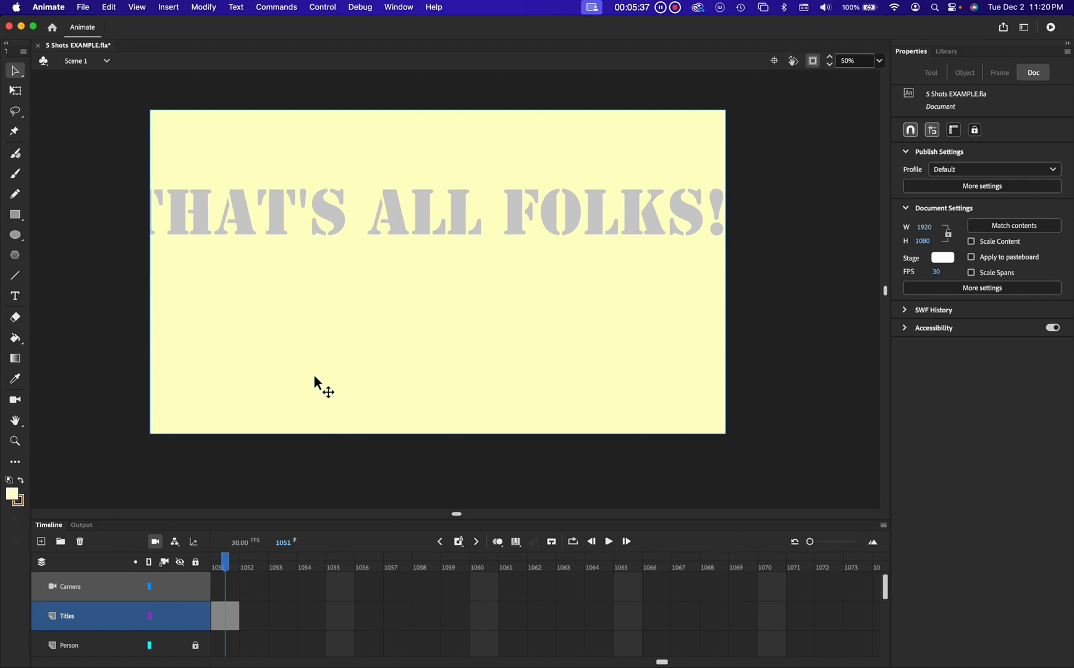
drag(224, 563, 507, 586)
click(232, 618)
right_click(233, 622)
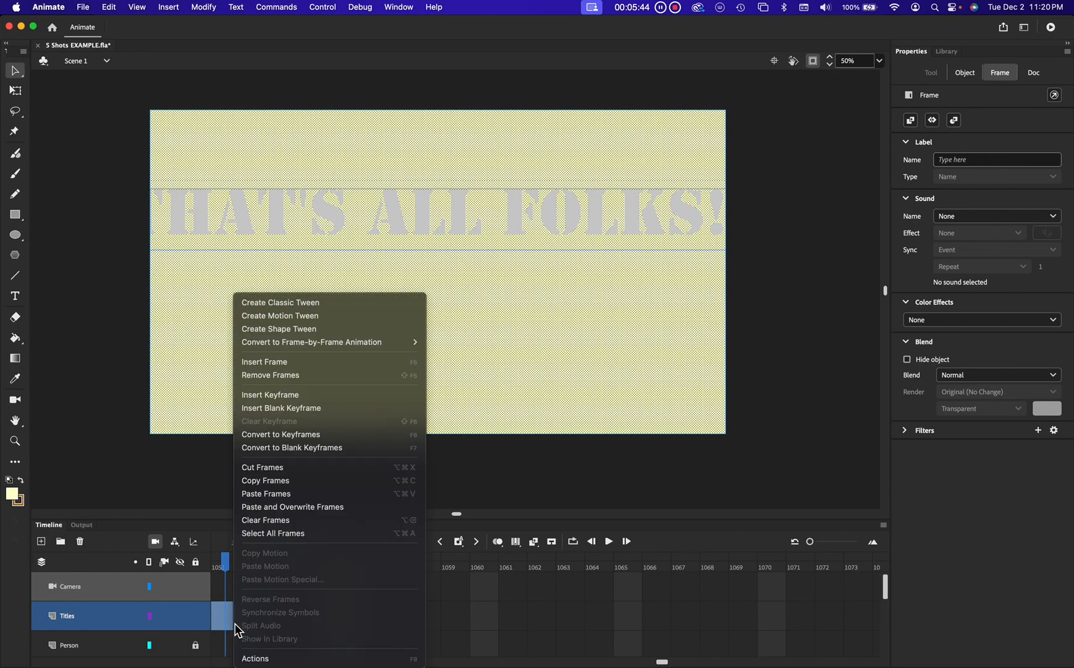
click(299, 470)
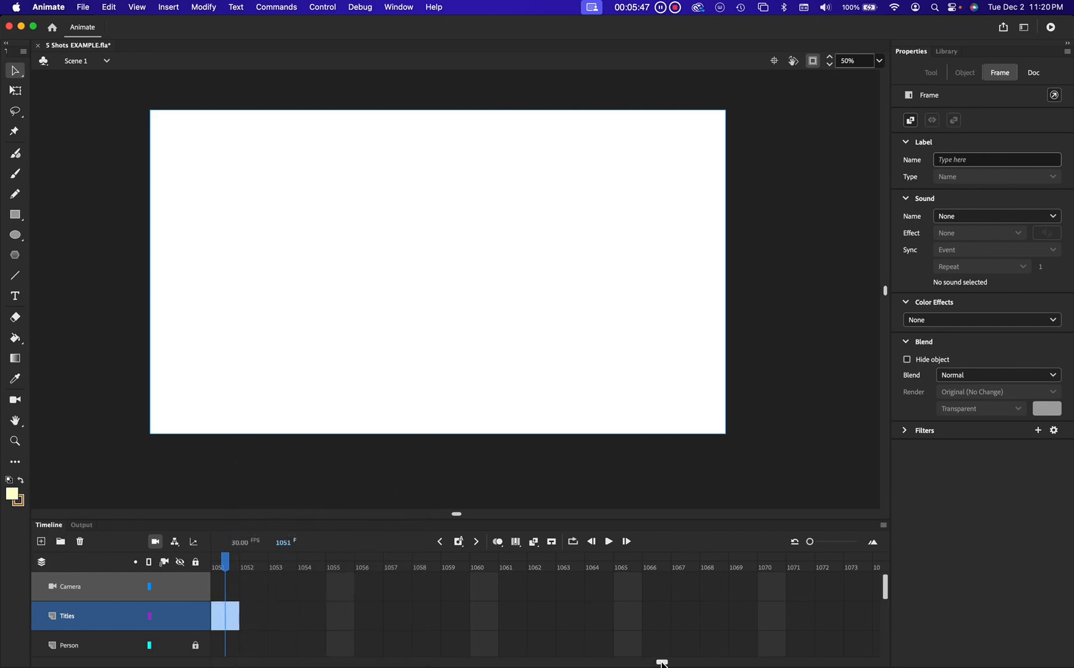
scroll(655, 655, left, 5)
click(573, 558)
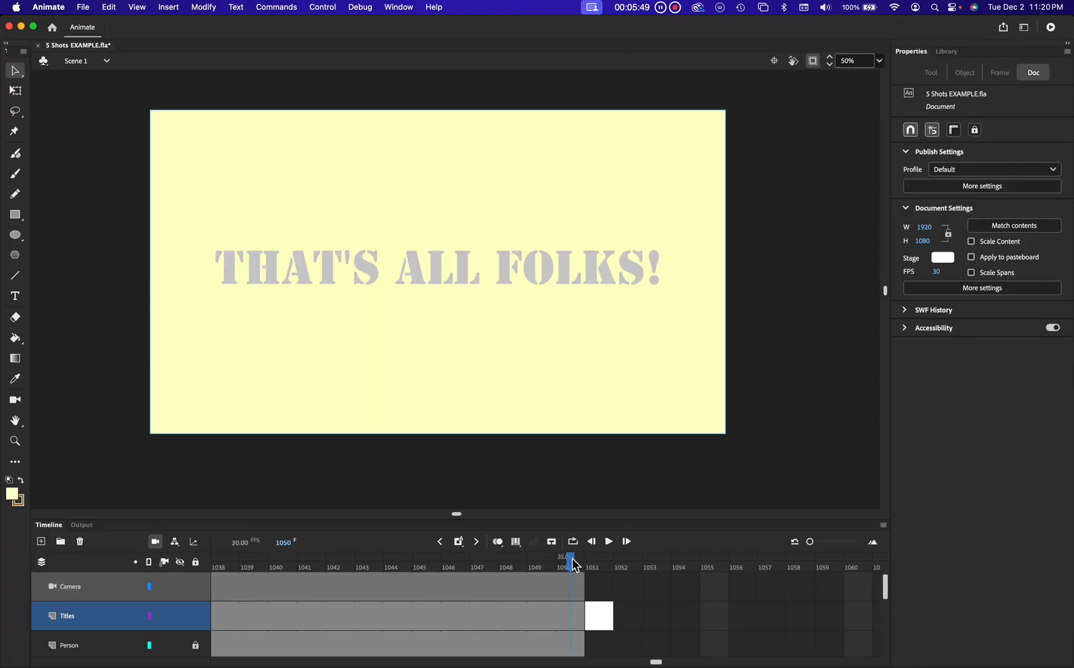